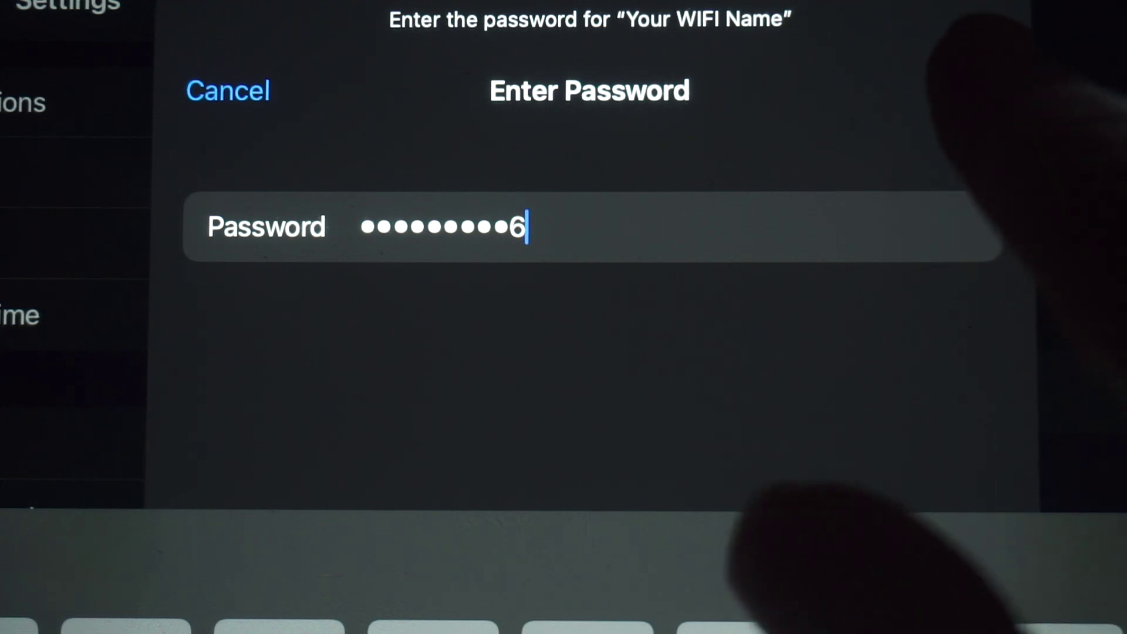
Join the 'Your WIFI Name' network using the entered password.
left_click(971, 88)
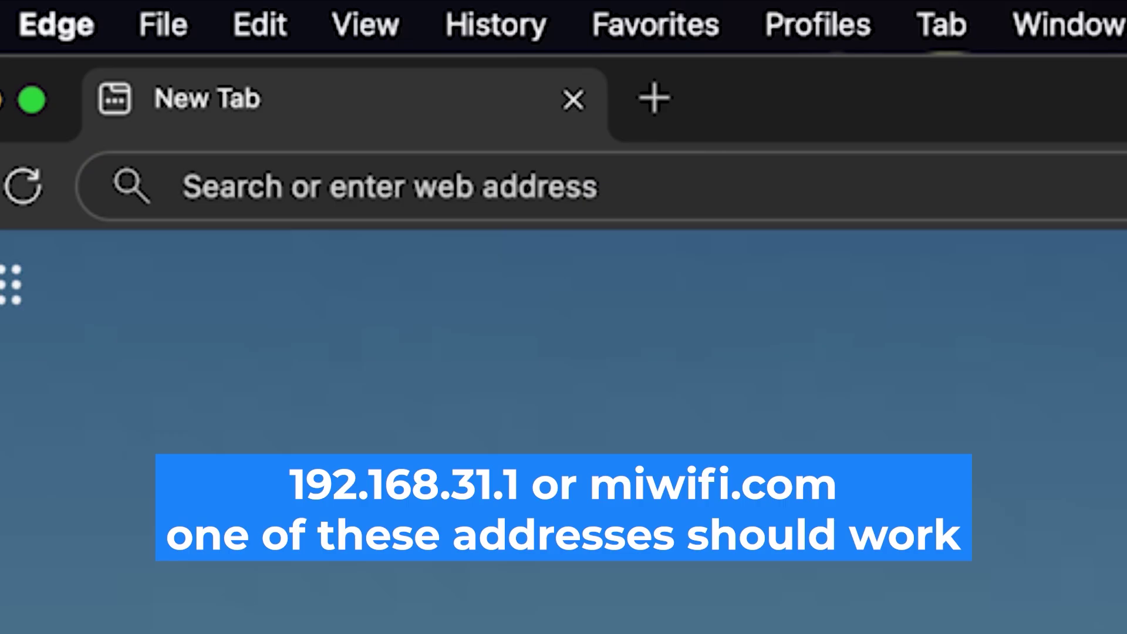
Load the router's admin page at 192.168.1.1 in Edge.
left_click(577, 189)
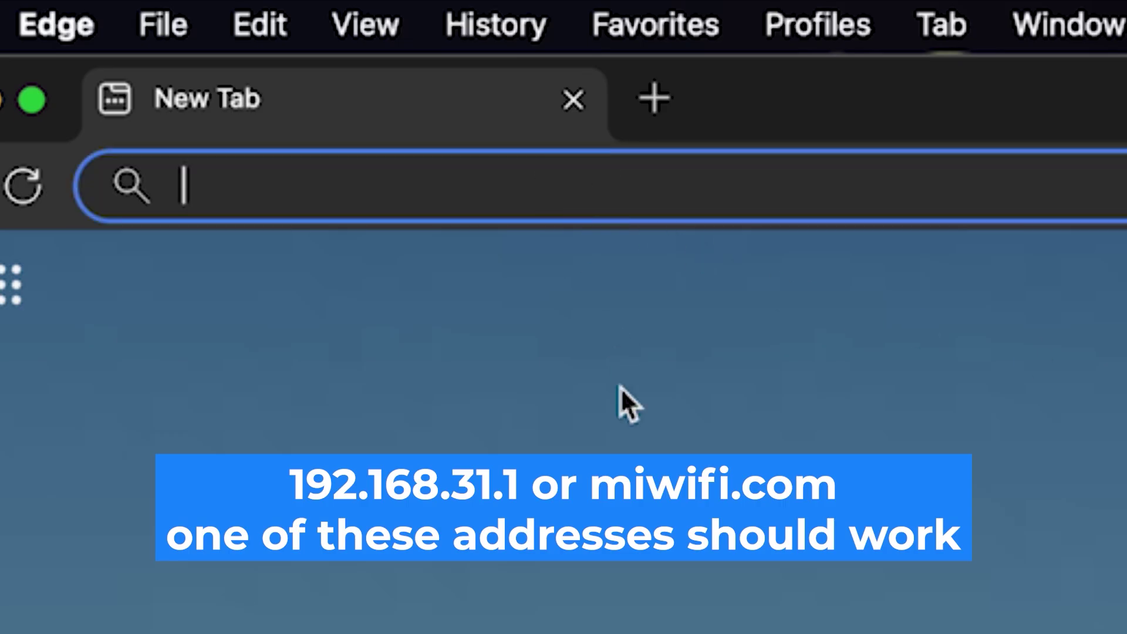
type("192")
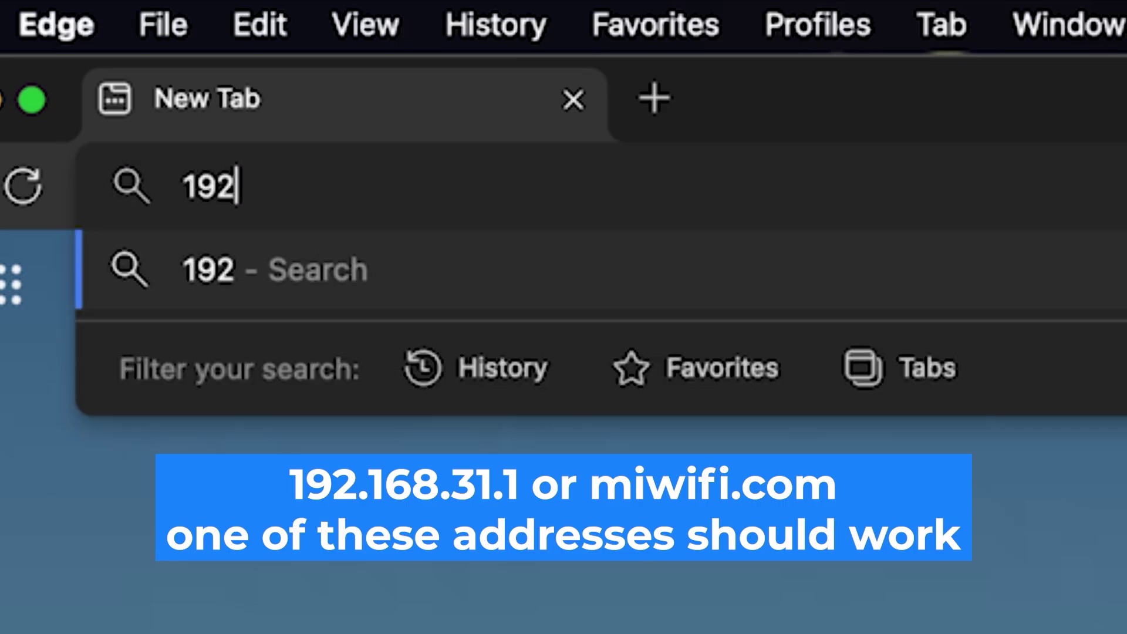
type(".168")
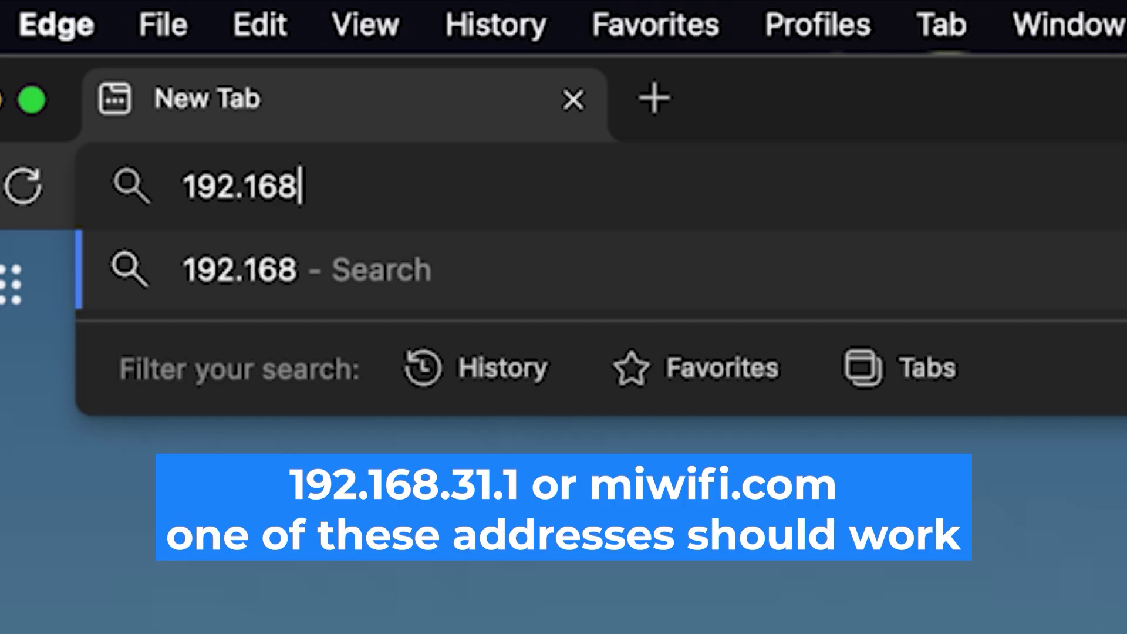
type(".1.1")
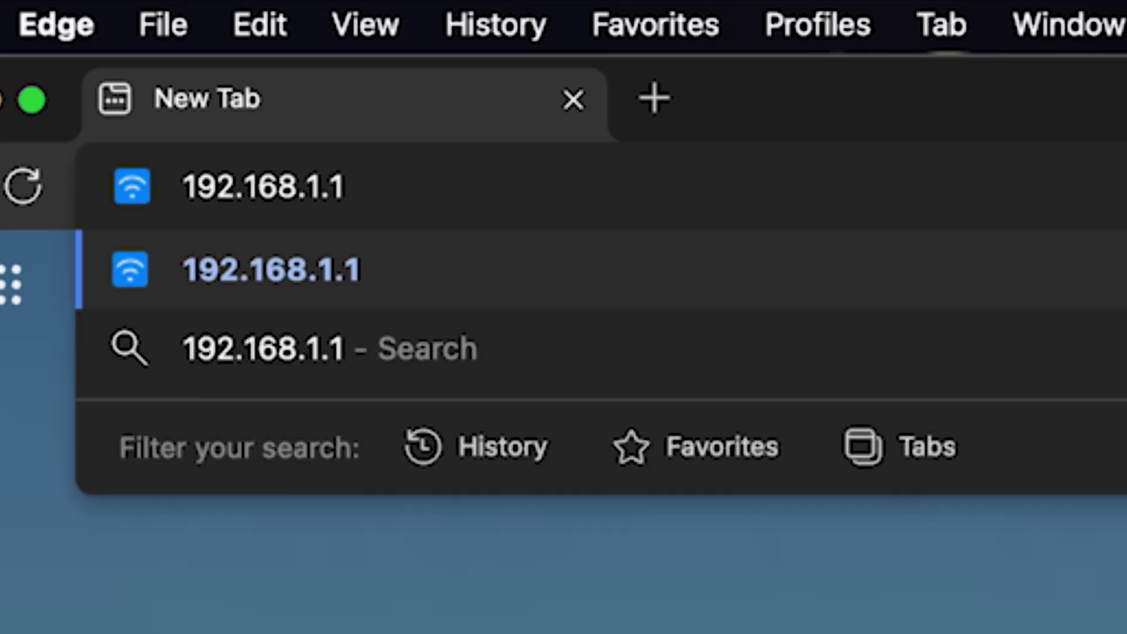
key("Return")
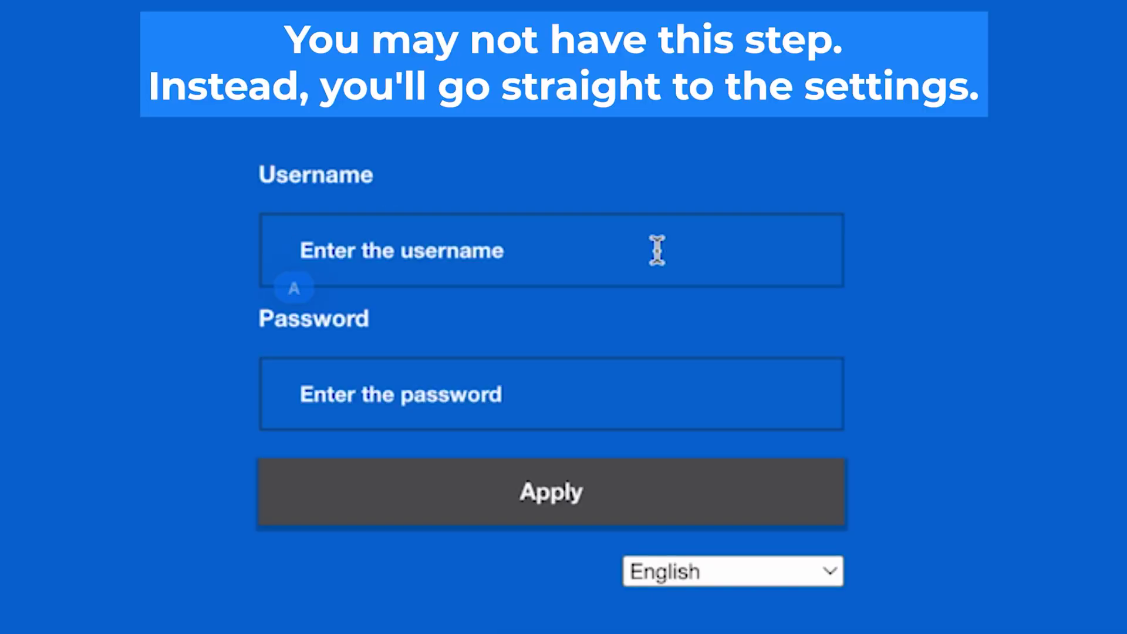
left_click(656, 250)
type("admin")
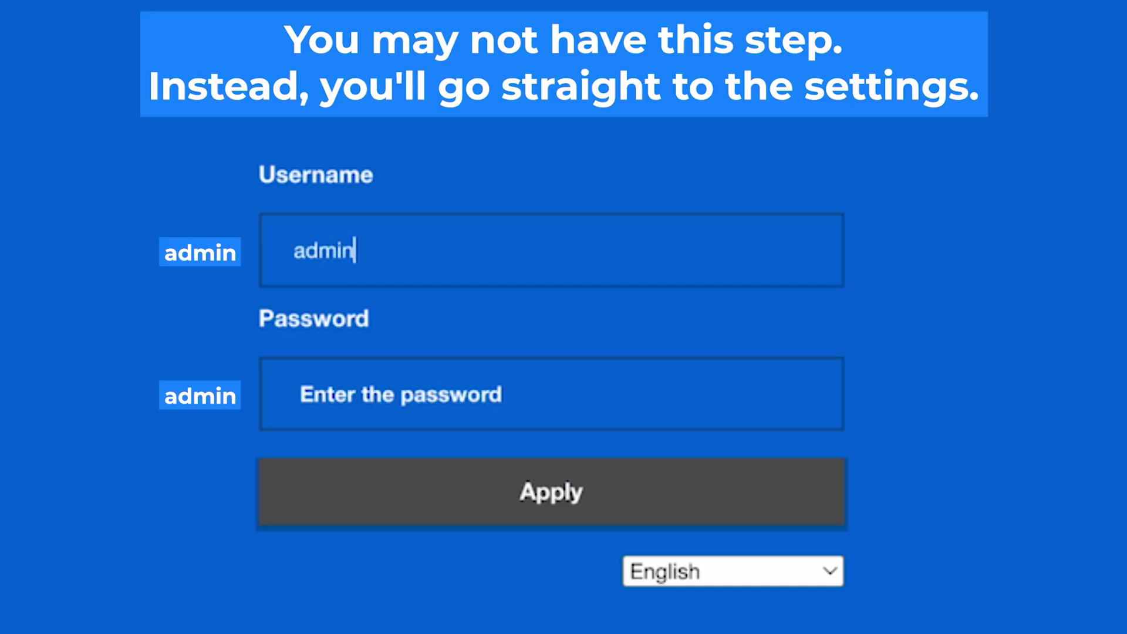
left_click(562, 401)
type("admin")
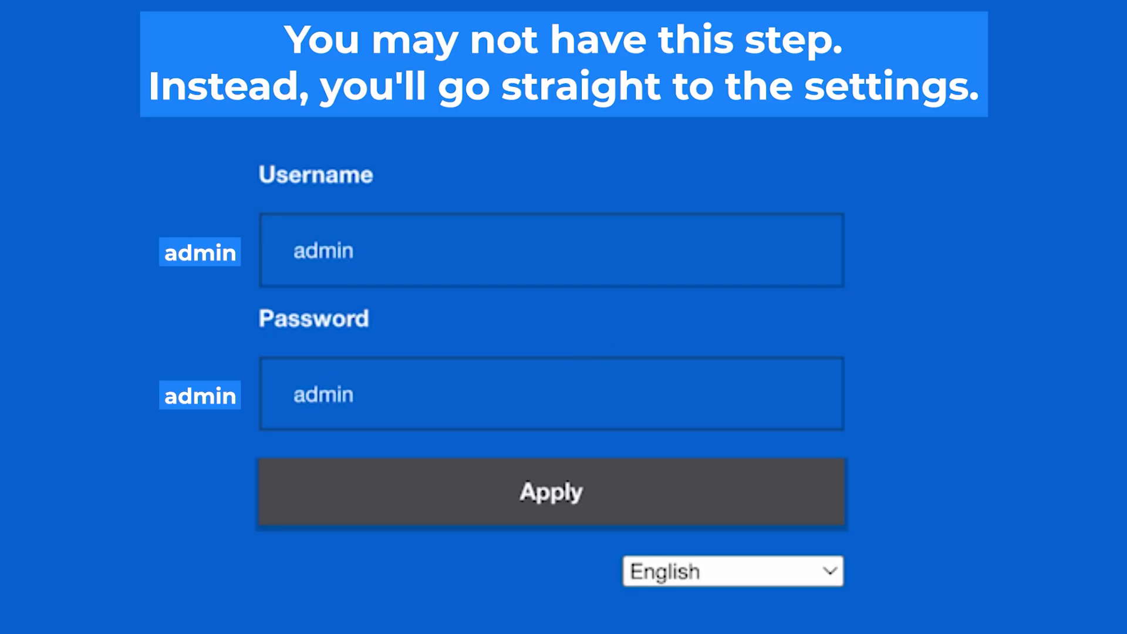
left_click(564, 488)
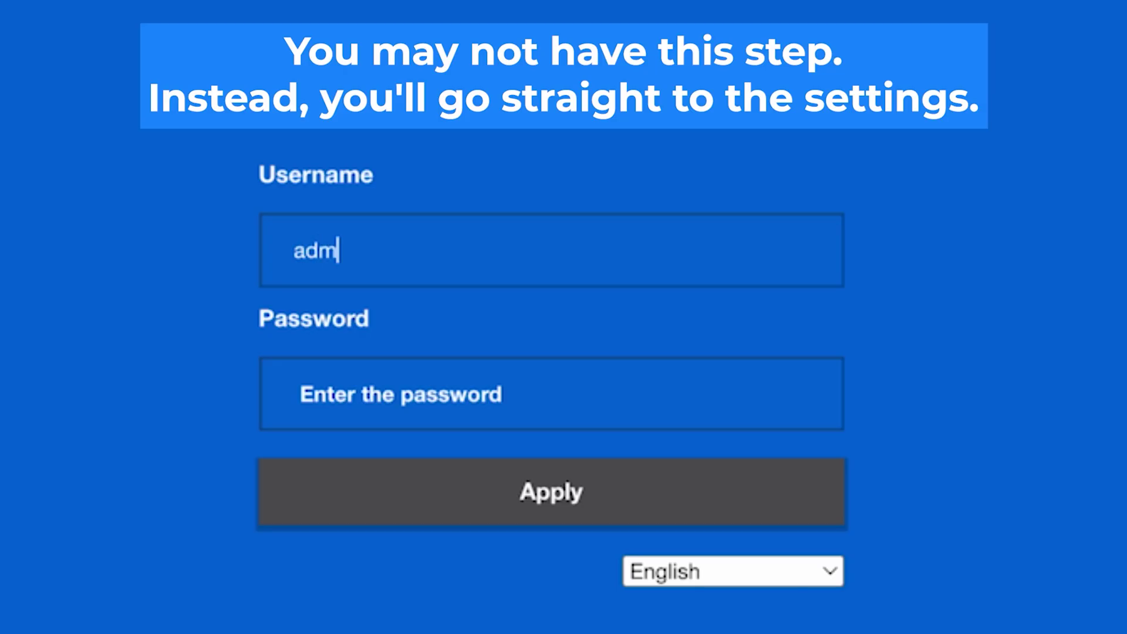
type("in")
left_click(561, 401)
type("admin")
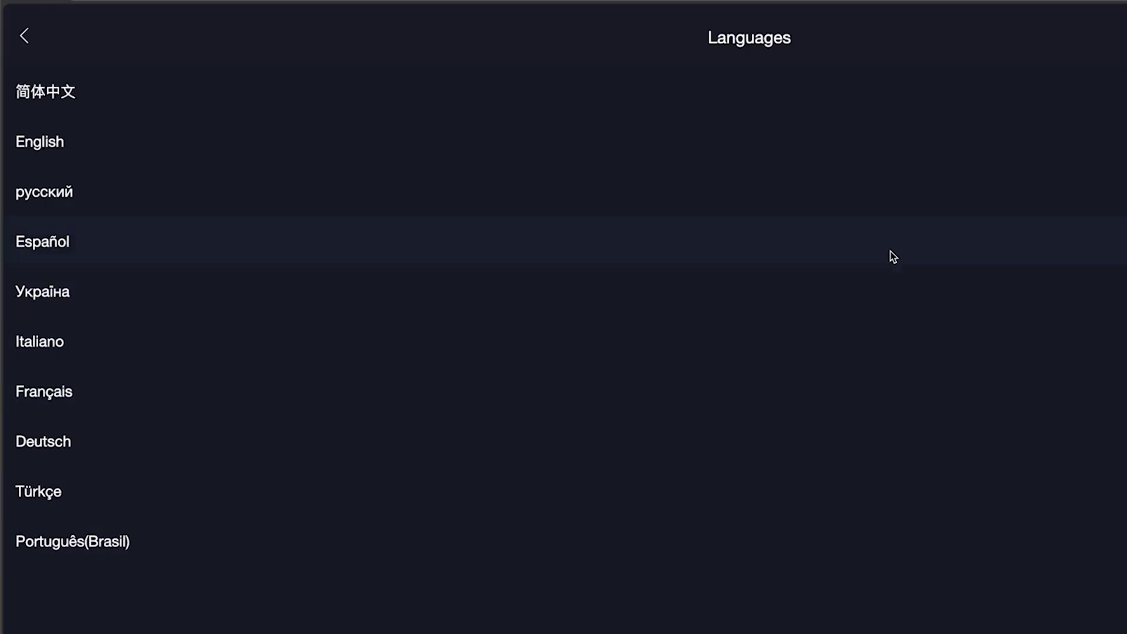
Choose English, accept the user agreement, select Germany as region, and begin setup.
left_click(870, 134)
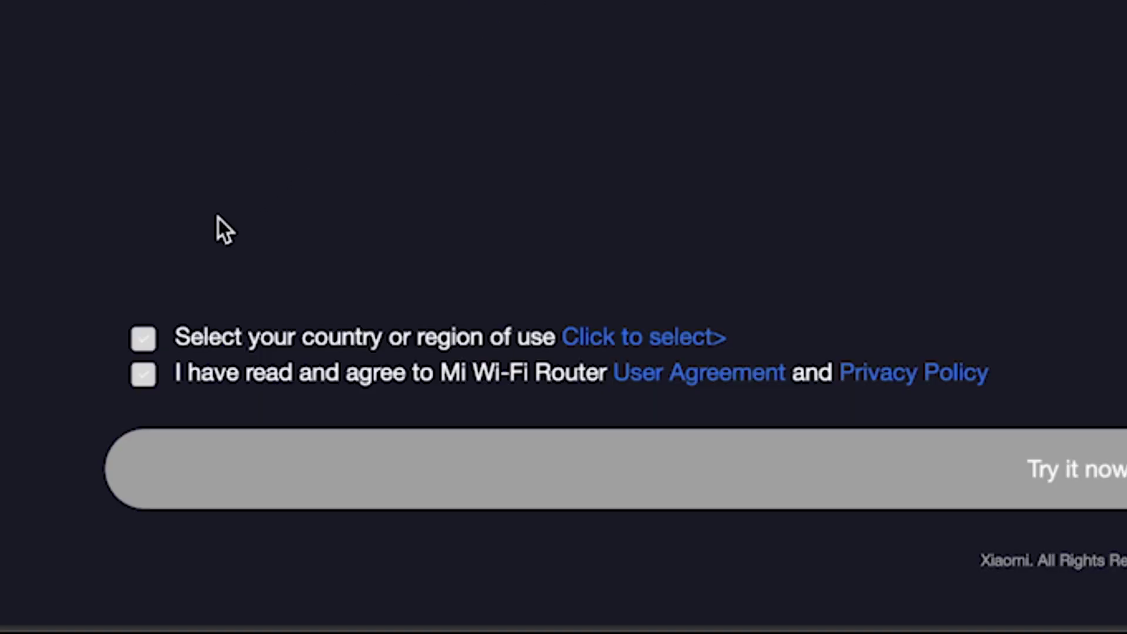
left_click(137, 378)
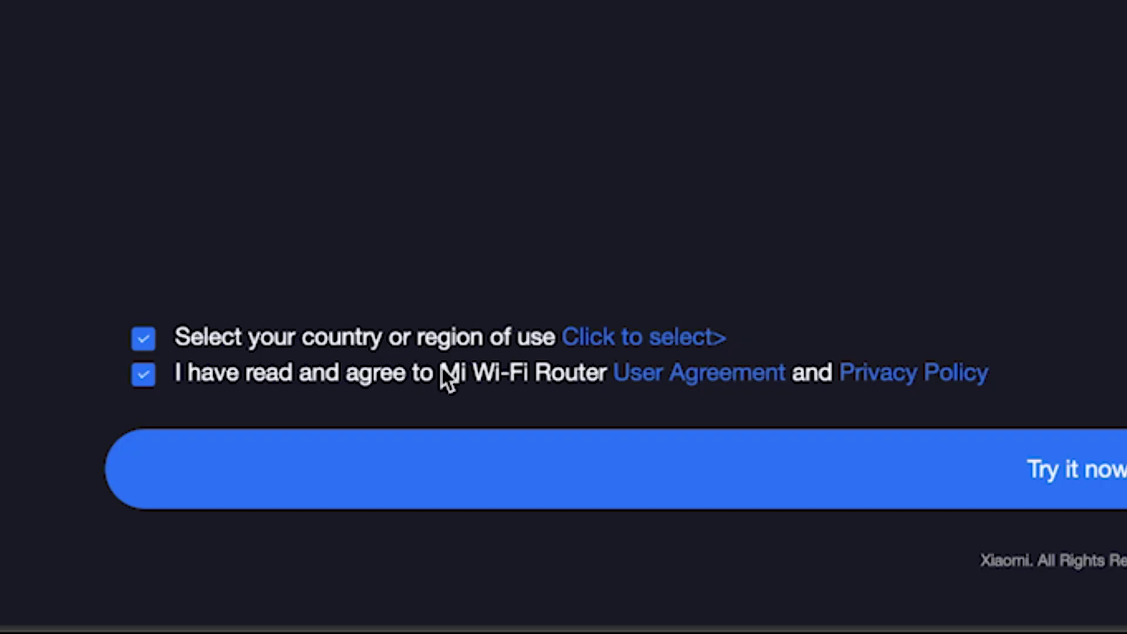
left_click(686, 342)
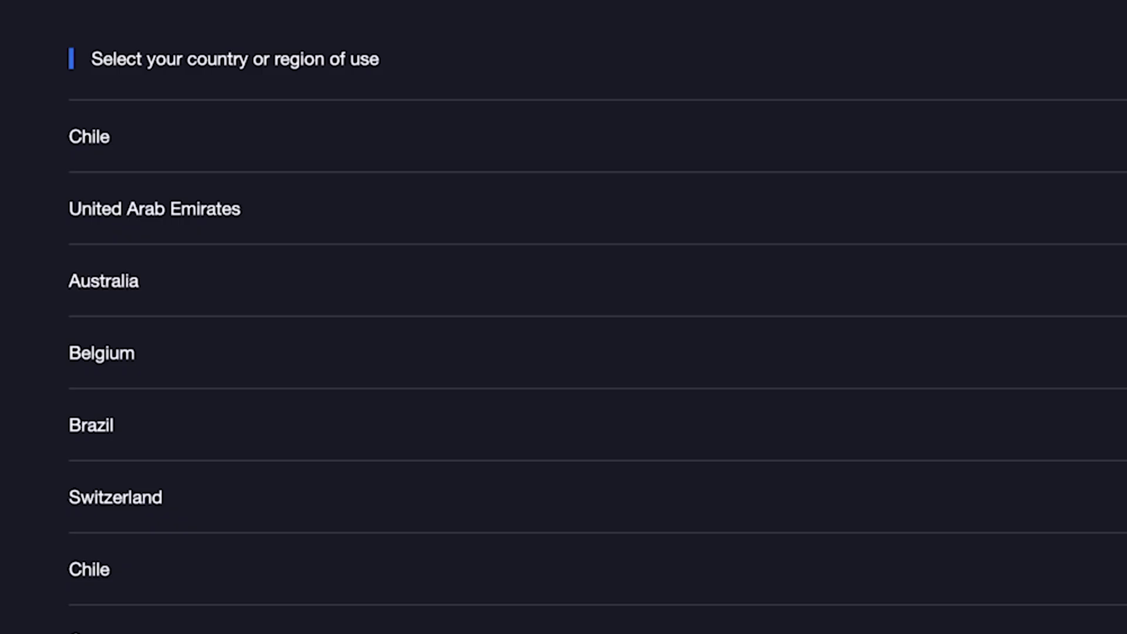
scroll(597, 317, "down", 15)
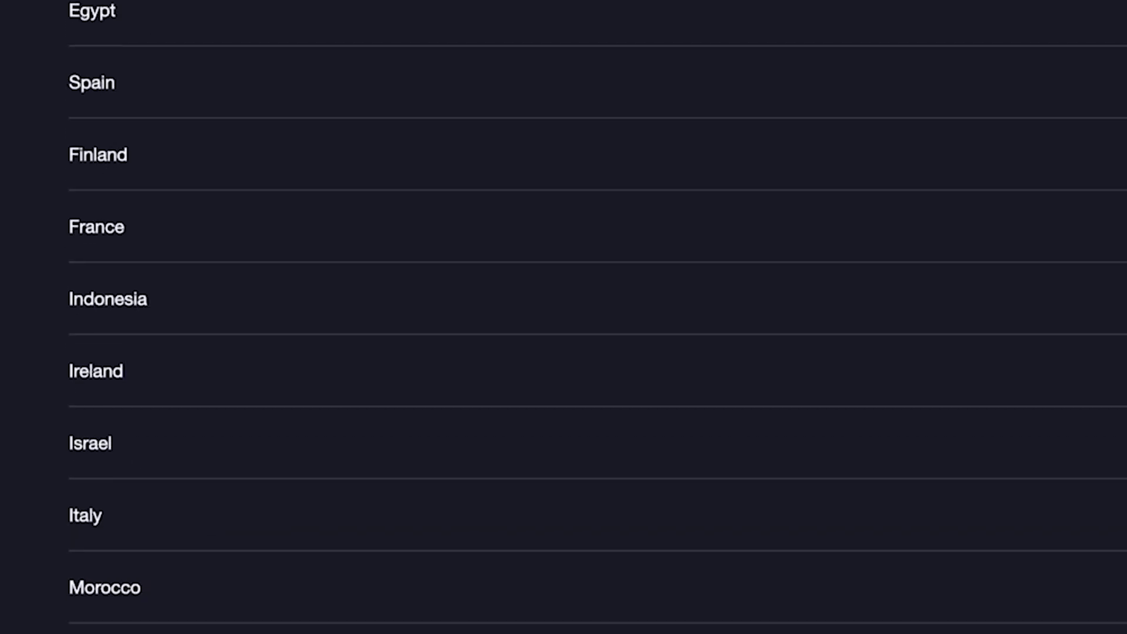
scroll(597, 317, "down", 20)
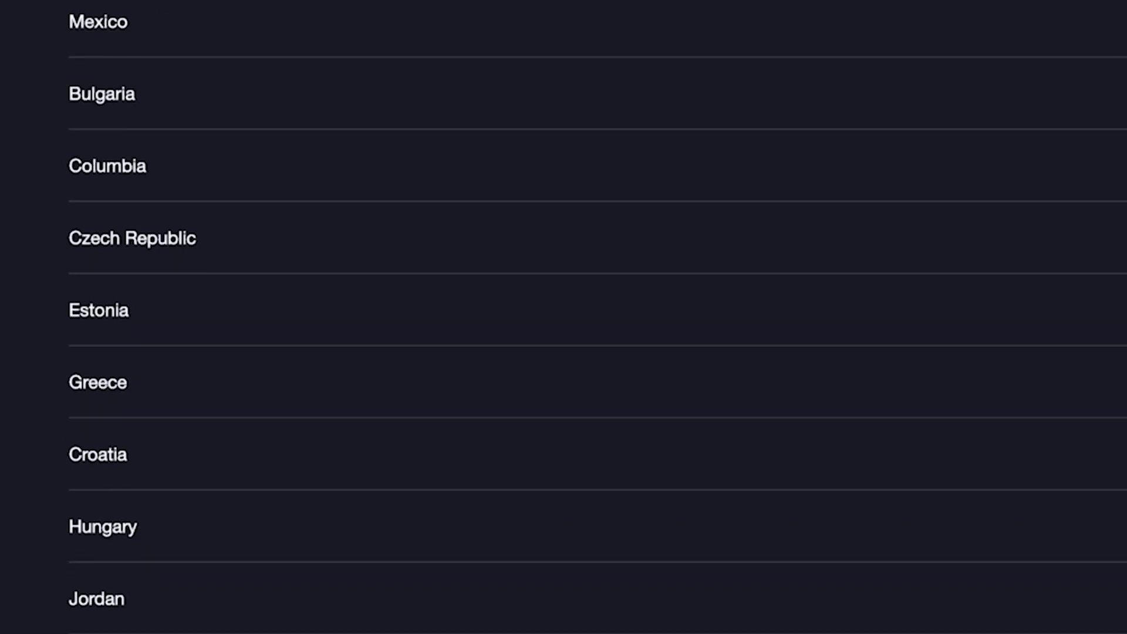
scroll(597, 317, "up", 20)
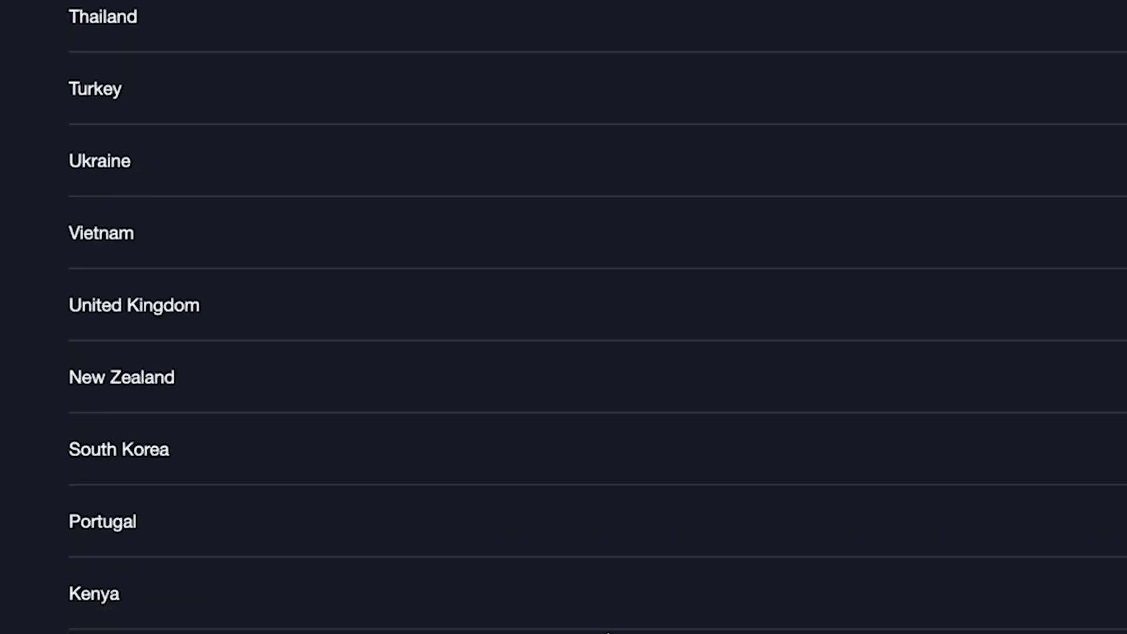
scroll(390, 353, "up", 3)
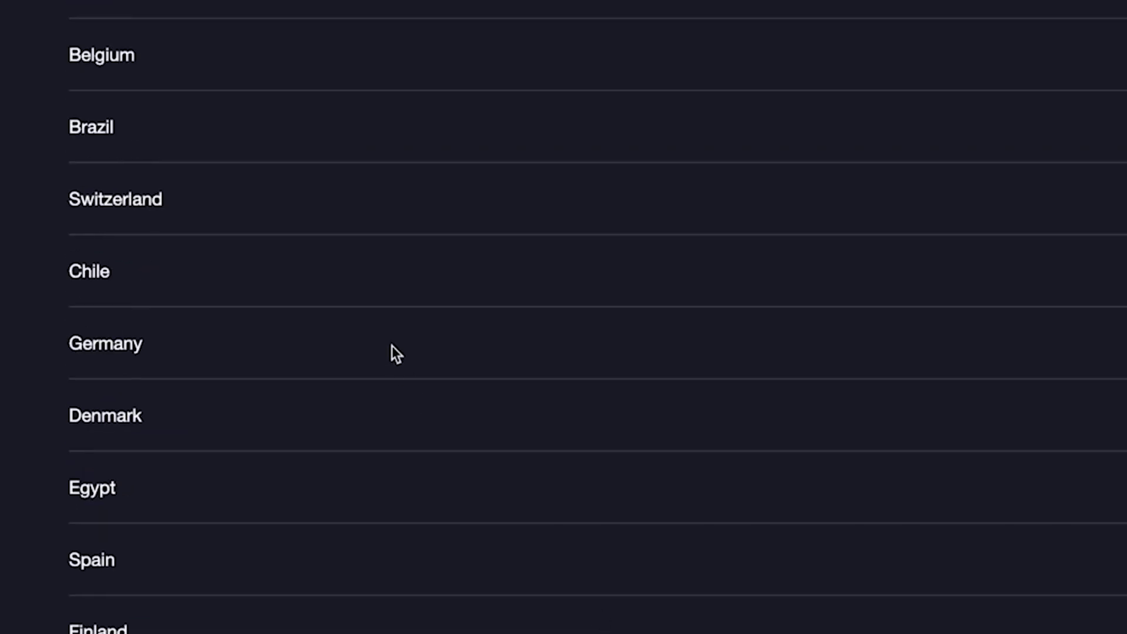
left_click(390, 352)
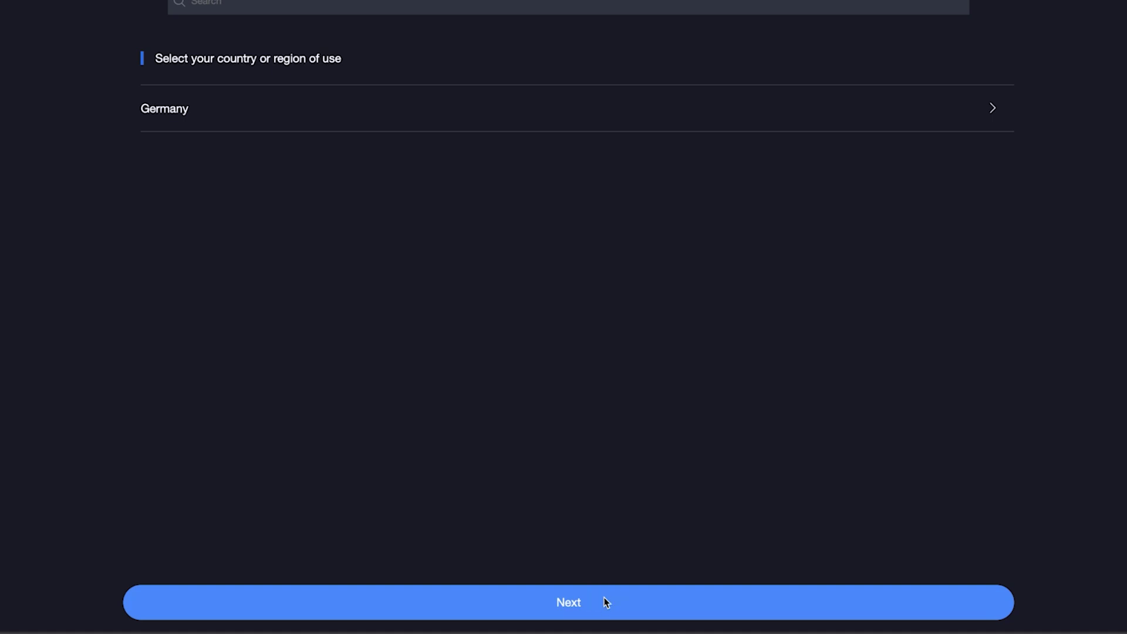
left_click(607, 602)
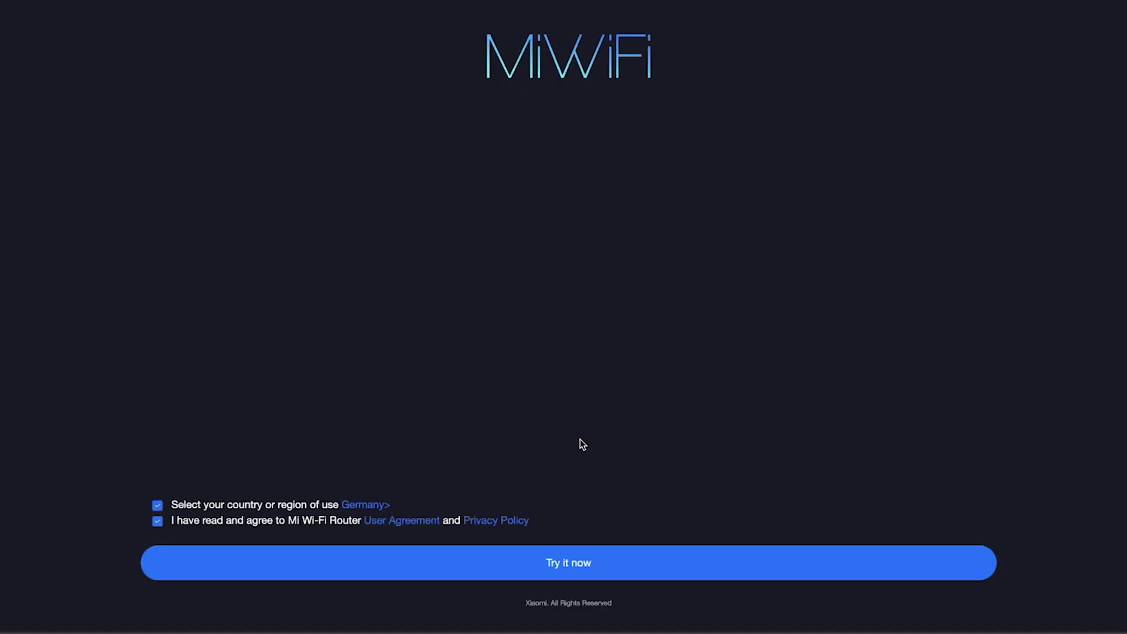
left_click(558, 564)
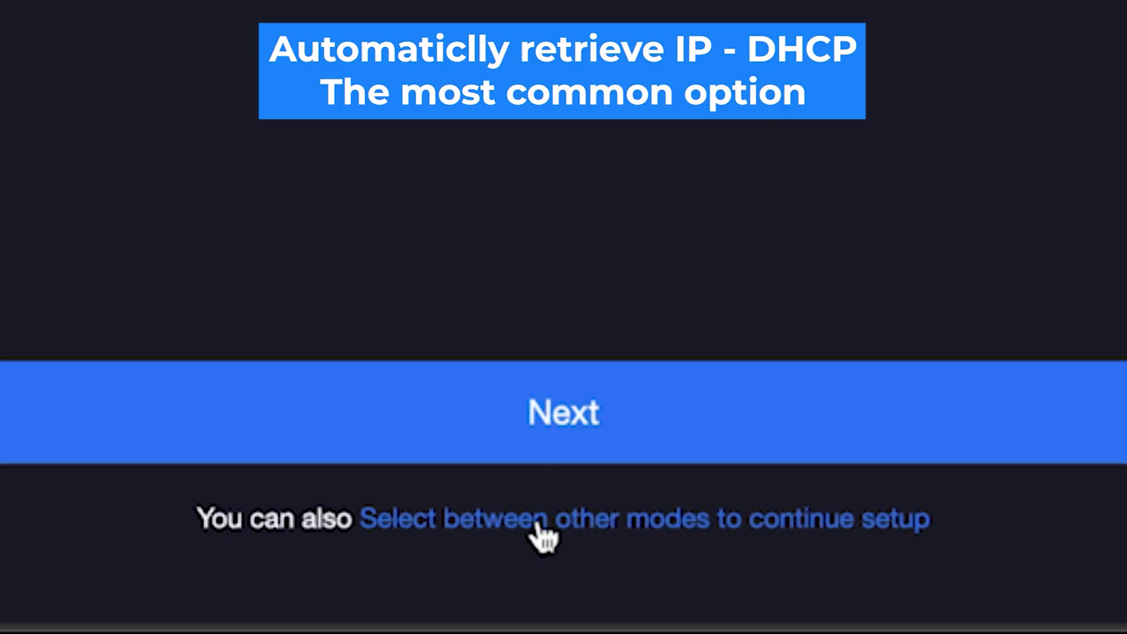
Show the other Internet connection modes and scroll down to the Next button.
left_click(537, 526)
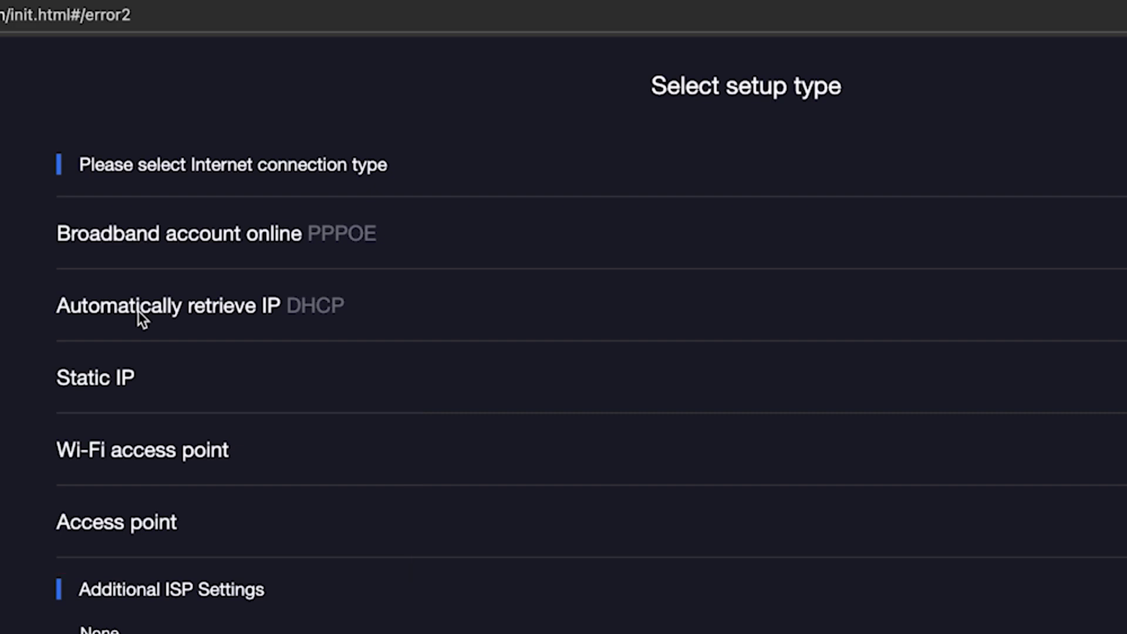
scroll(139, 312, "down", 5)
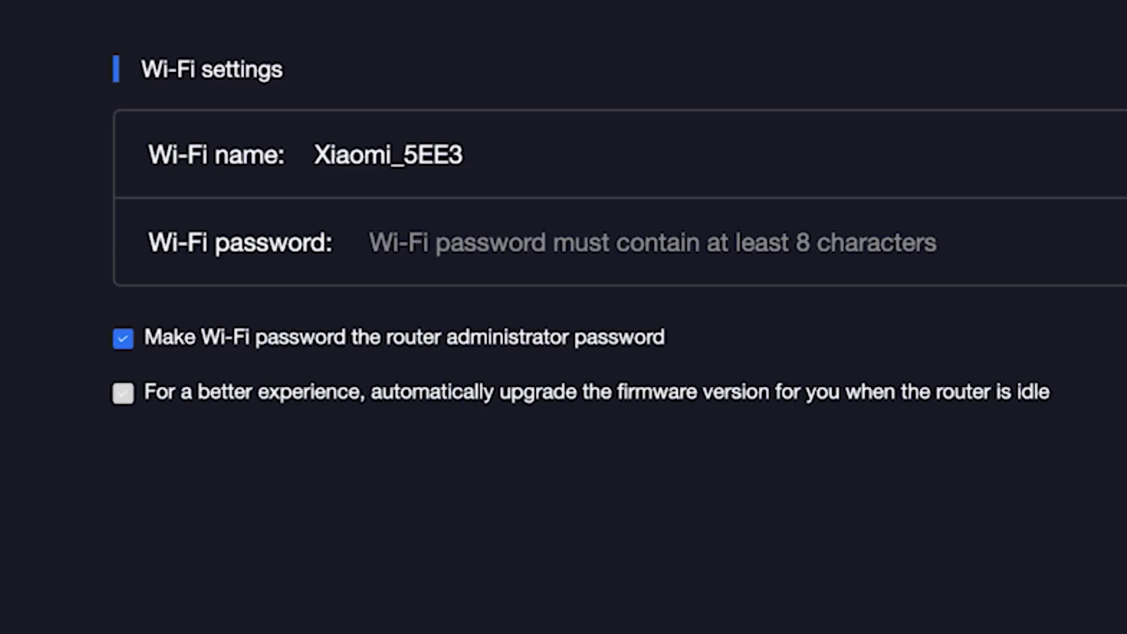
Rename the Wi-Fi network from Xiaomi_5EE3 to Xiaomi and enter a Wi-Fi password.
left_click(451, 149)
left_click_drag(395, 156, 546, 166)
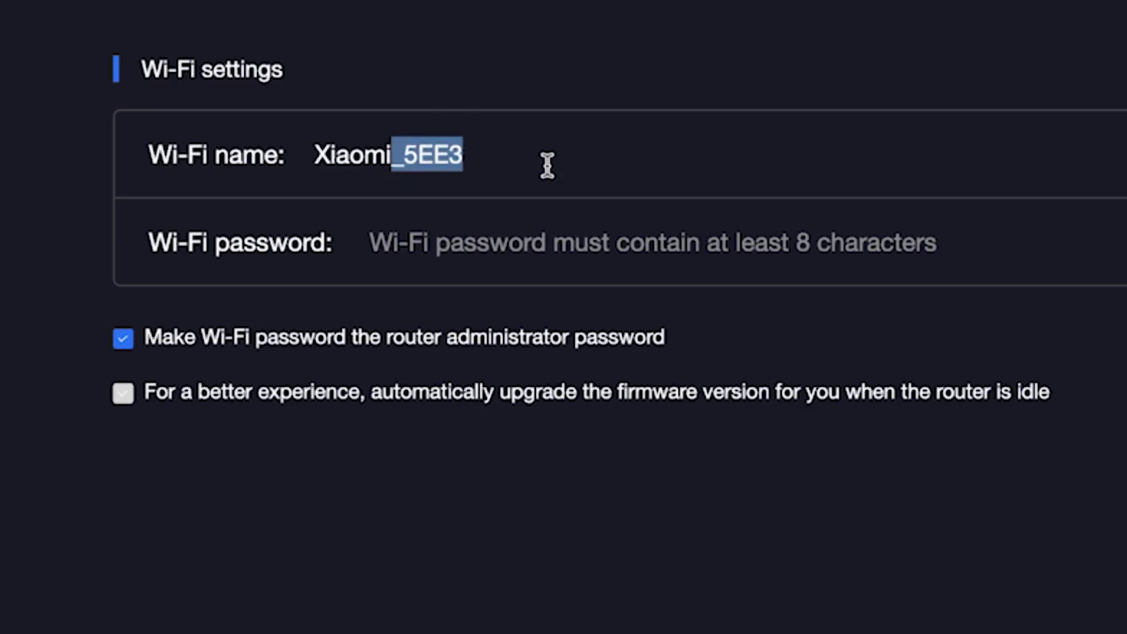
key("BackSpace")
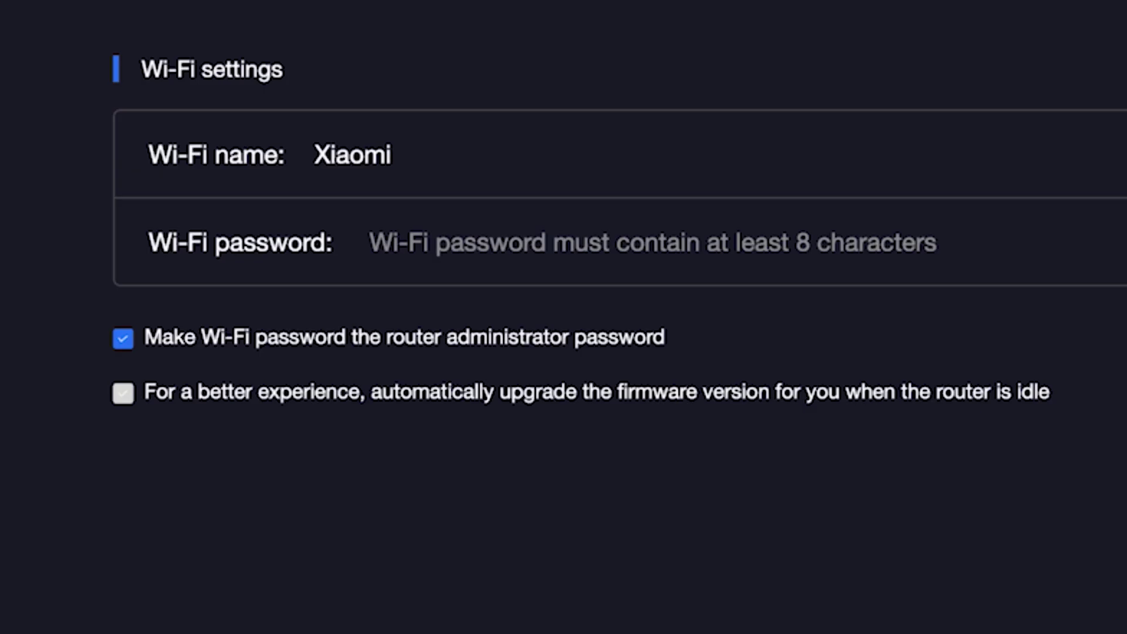
left_click(527, 243)
type("1234567890")
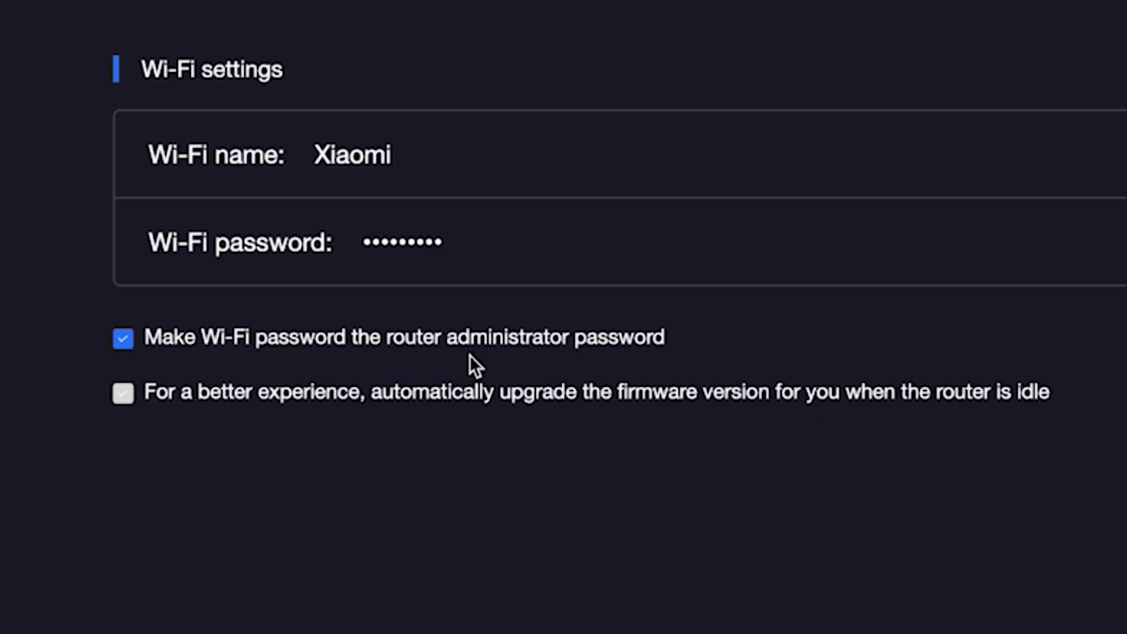
Use a separate administrator password instead of the Wi-Fi one and enable automatic firmware upgrades.
left_click(125, 339)
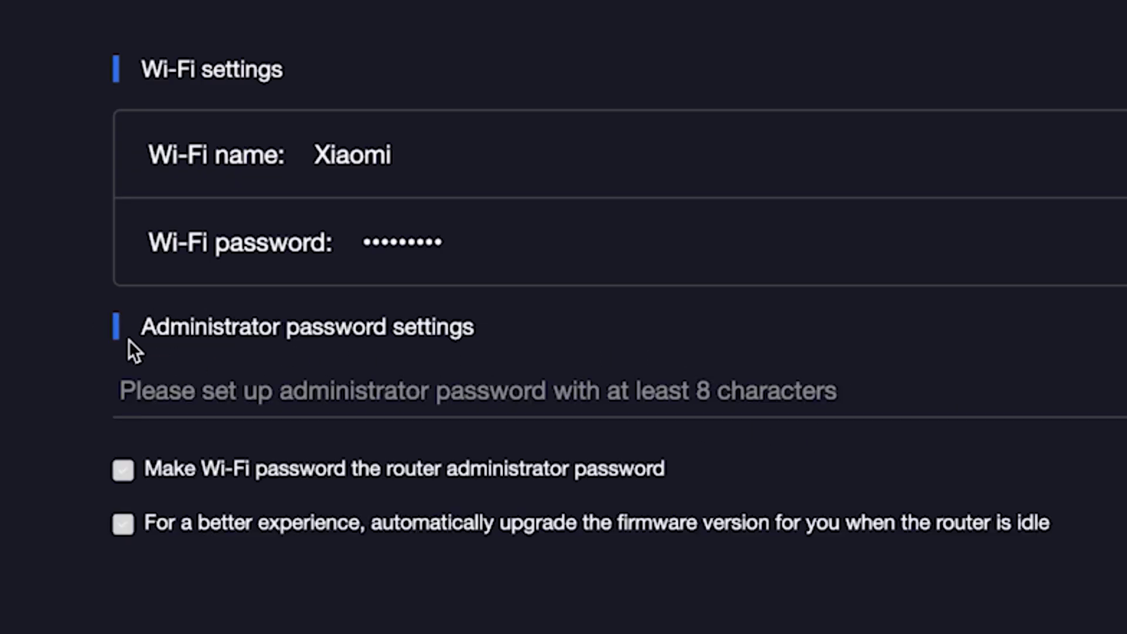
left_click(200, 395)
type("•••••")
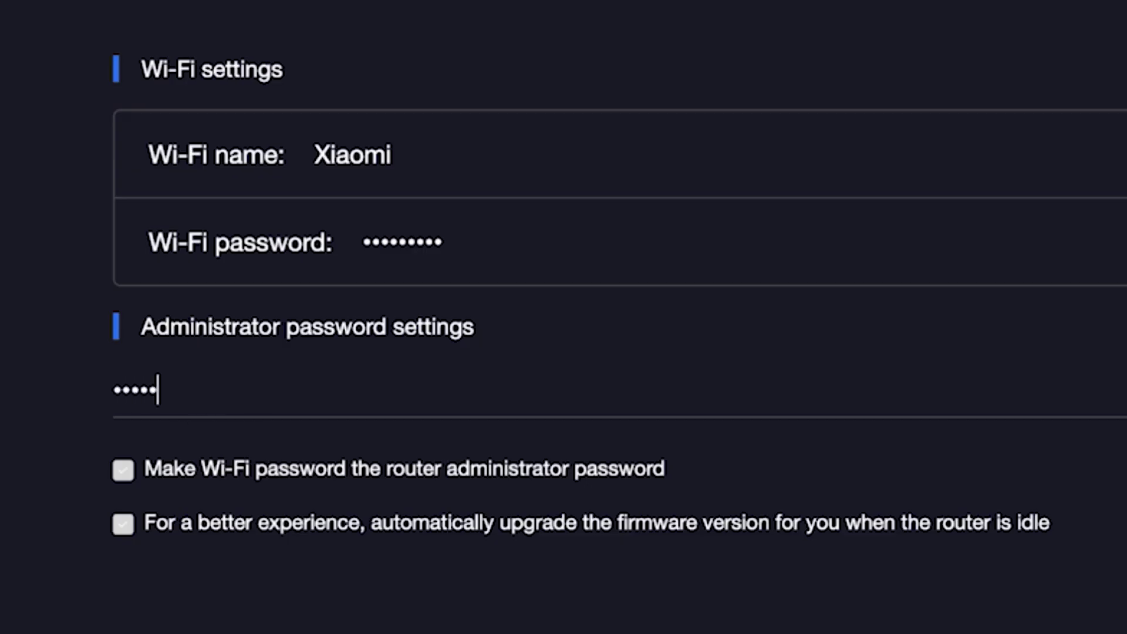
type("•••")
left_click(116, 519)
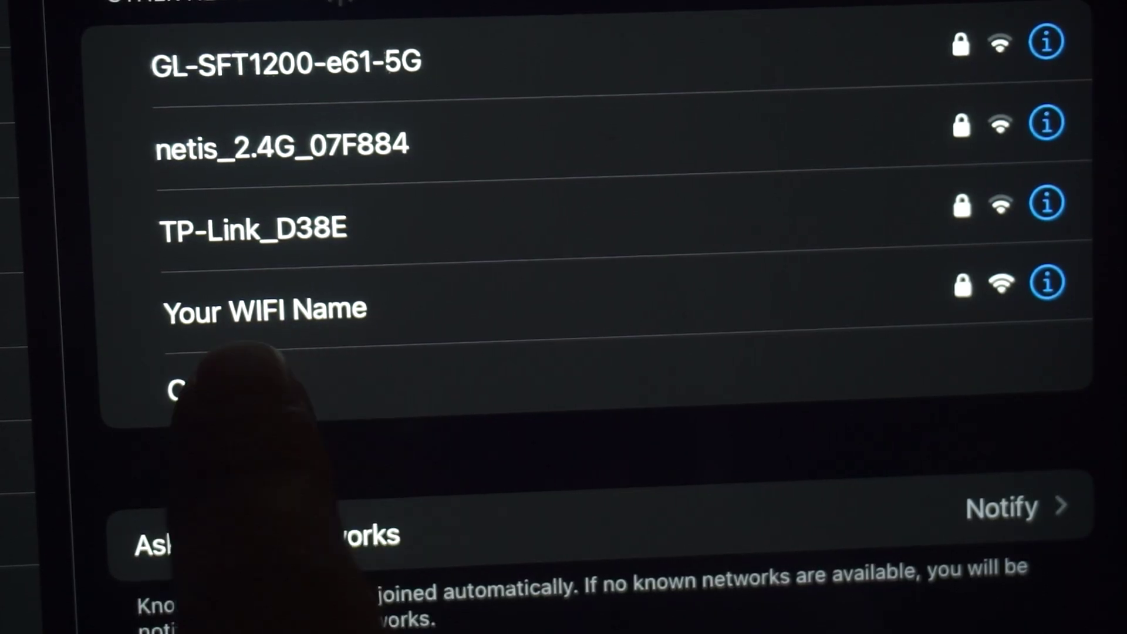
Rejoin the 'Your WIFI Name' network and focus Edge's address bar for the router address.
left_click(329, 308)
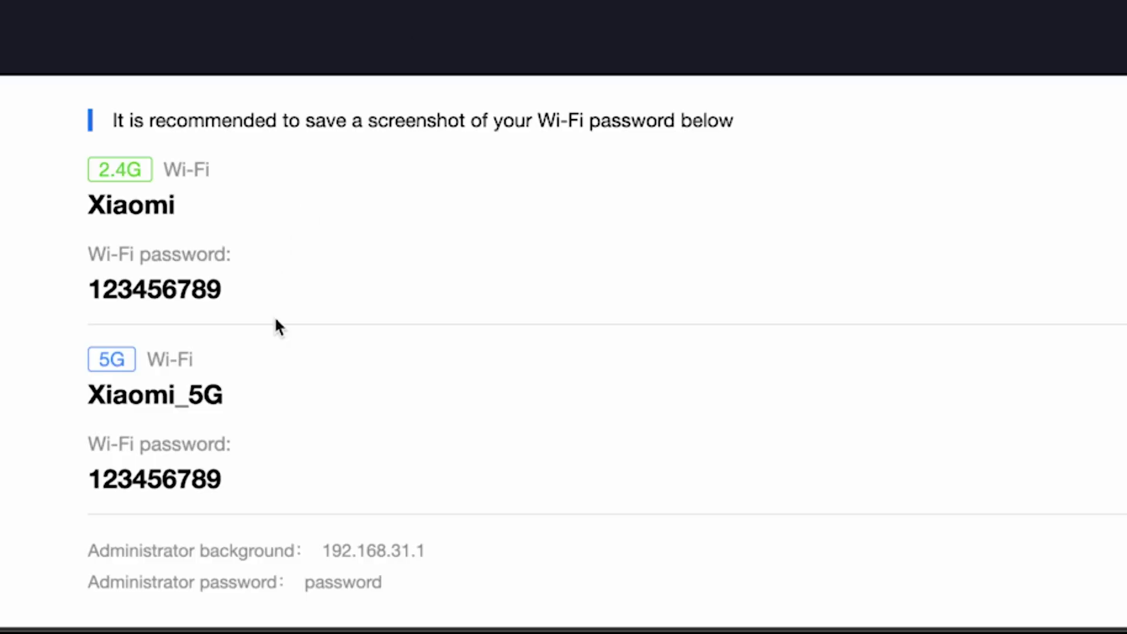
left_click(365, 549)
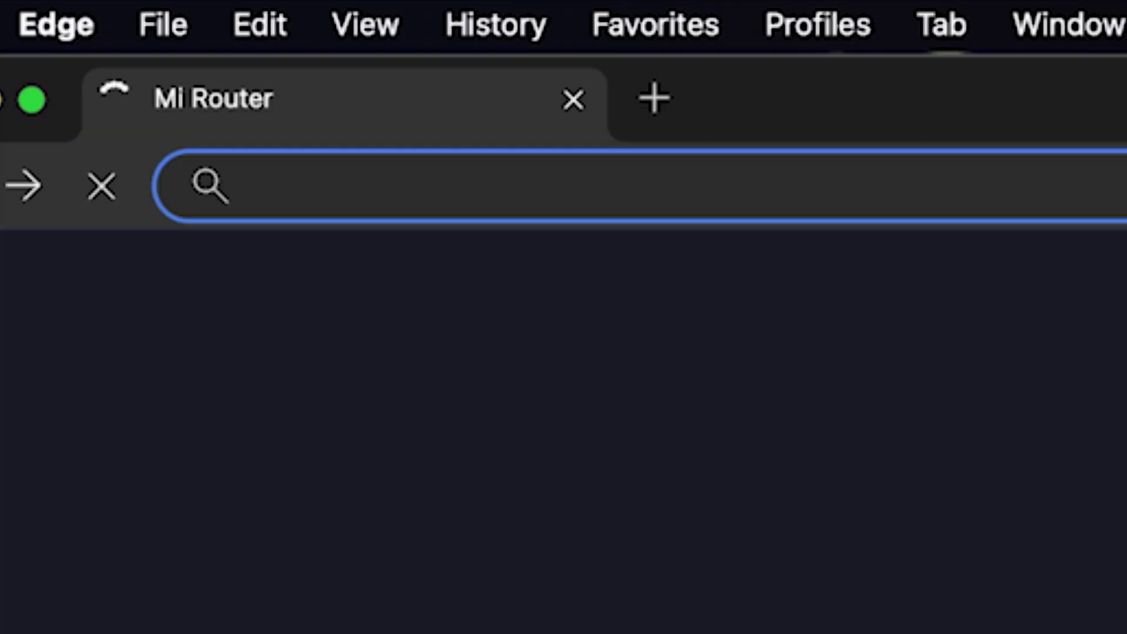
Sign in at 192.168.31.1 with the admin password, declining to save it.
type("192.168.31.1")
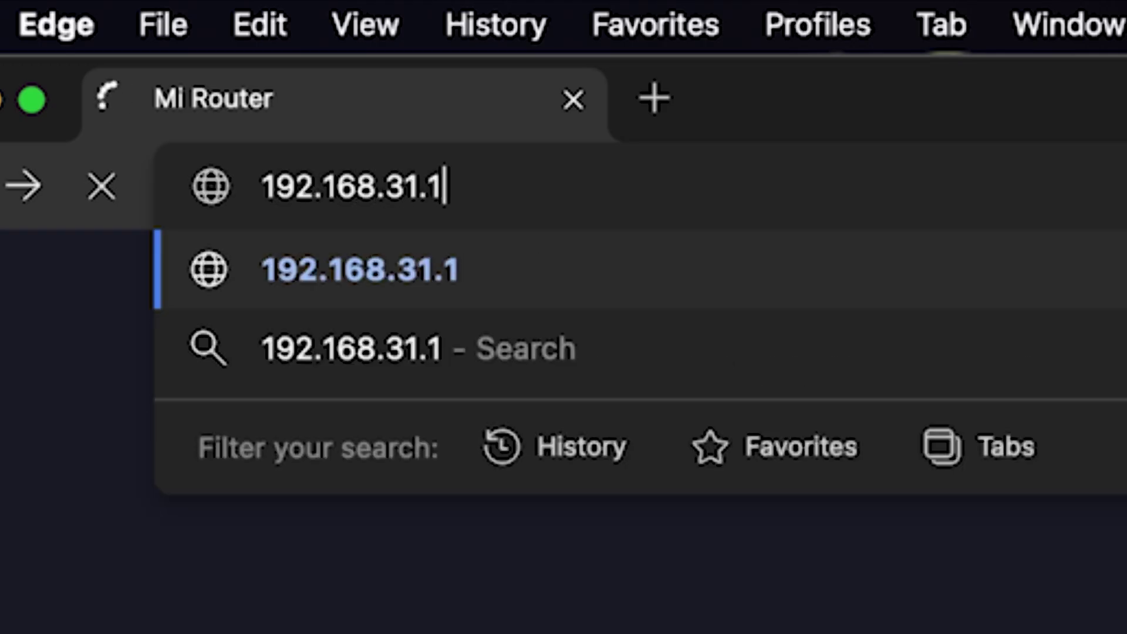
key("Return")
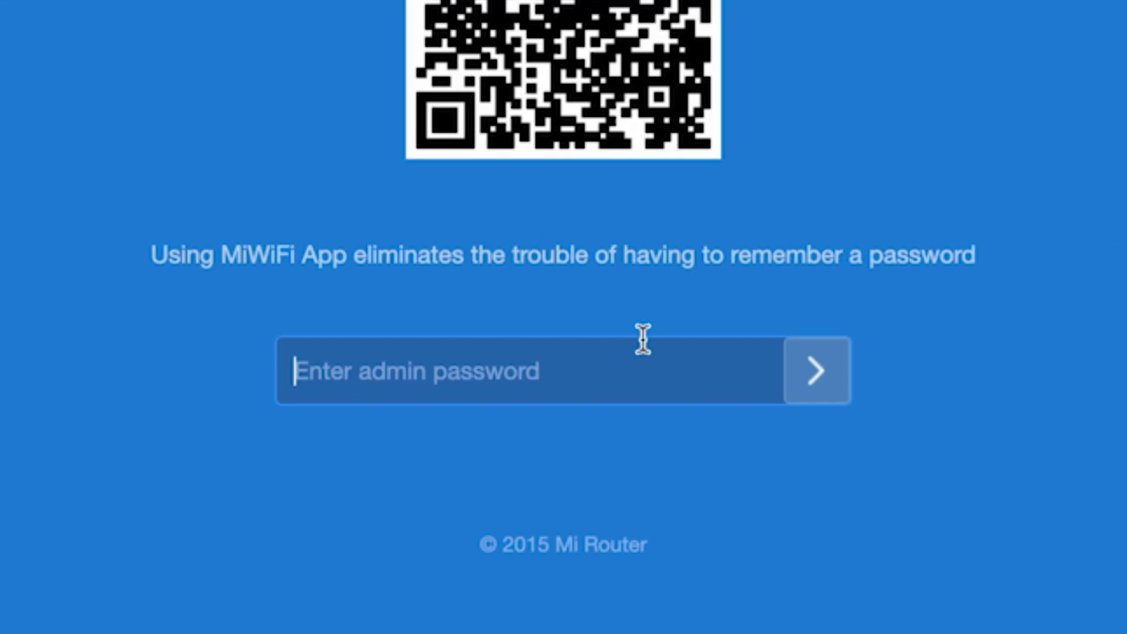
type("•••••••••")
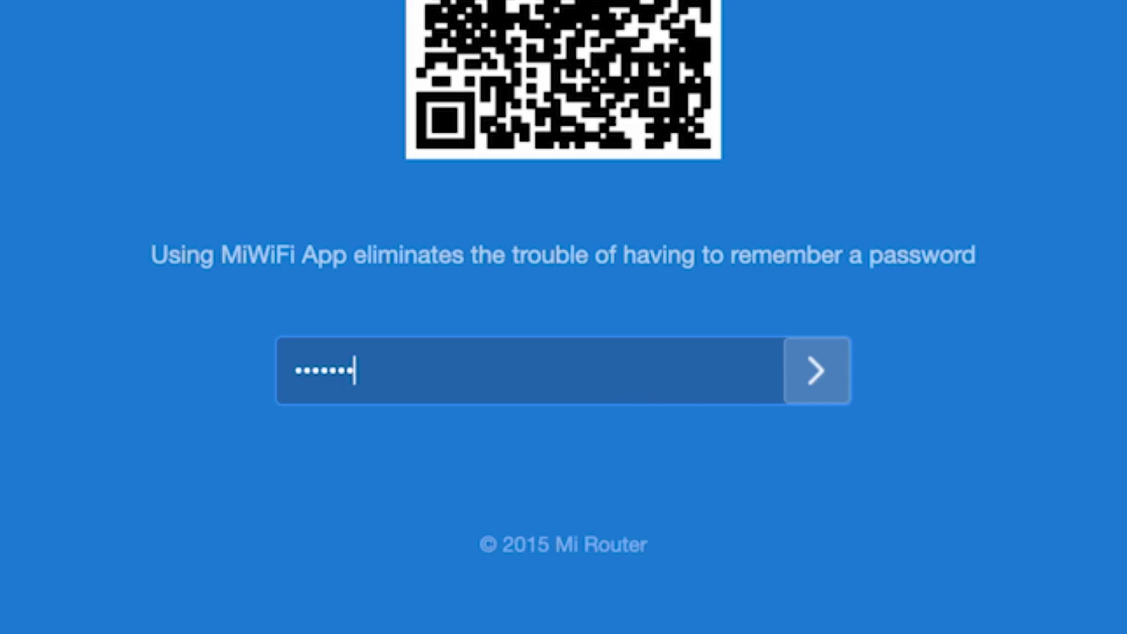
left_click(816, 371)
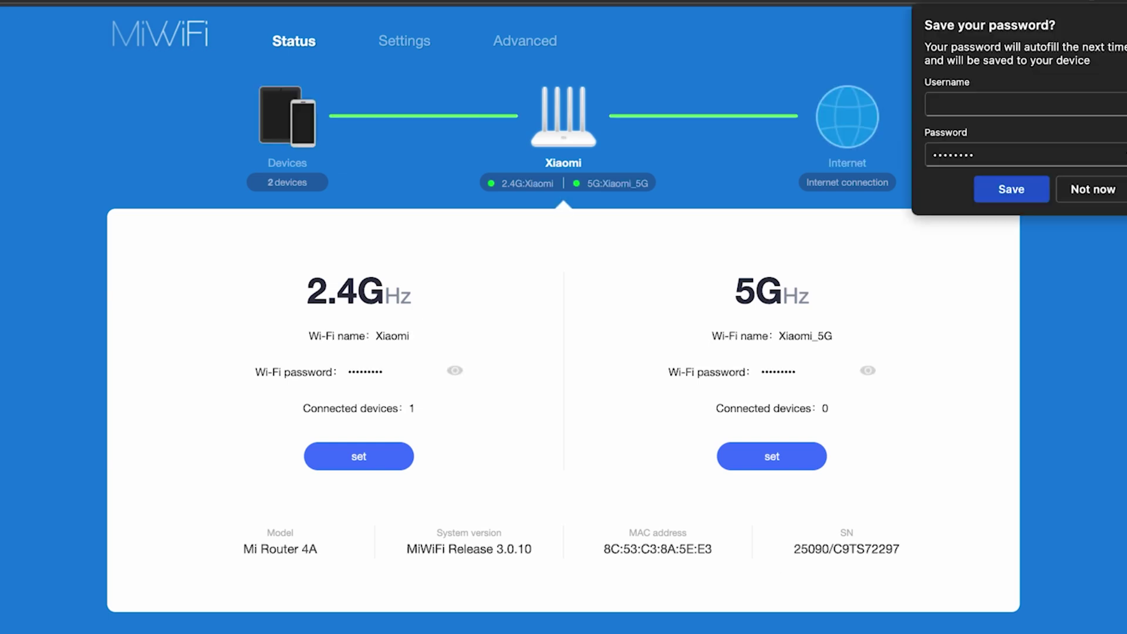
left_click(963, 265)
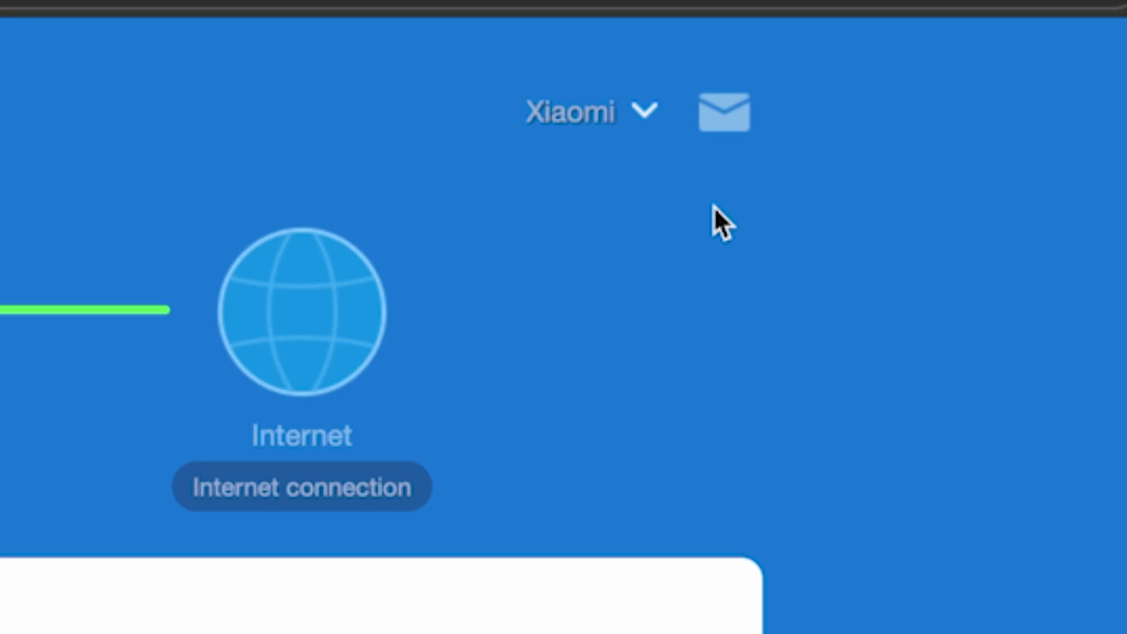
Reboot the router from the Xiaomi dropdown and confirm the disconnection warning.
left_click(644, 115)
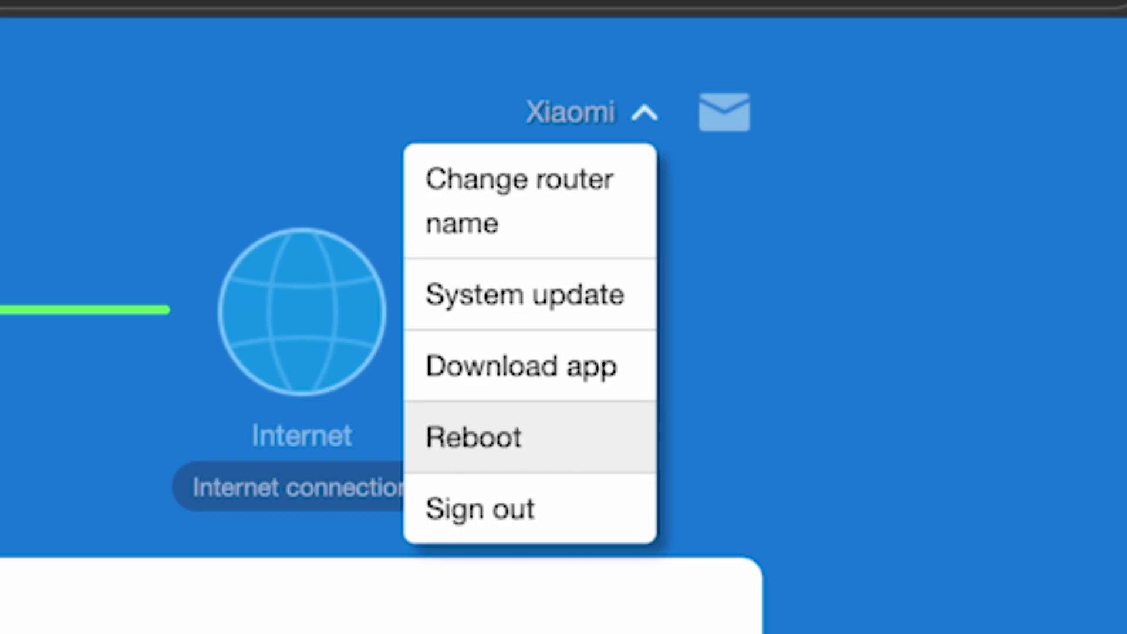
left_click(519, 446)
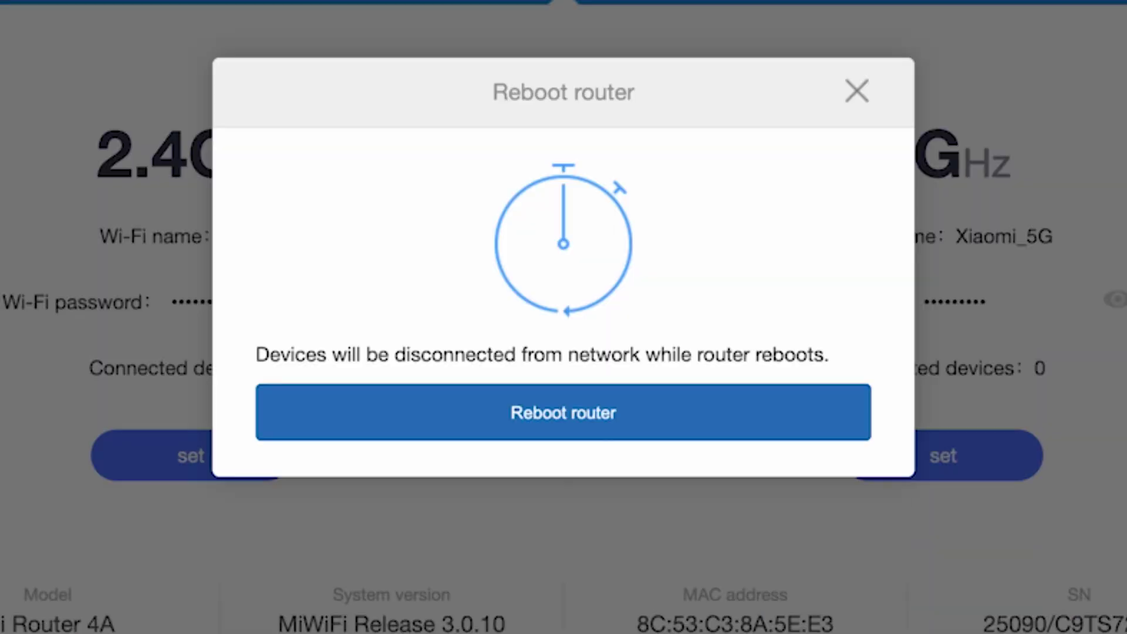
left_click(591, 423)
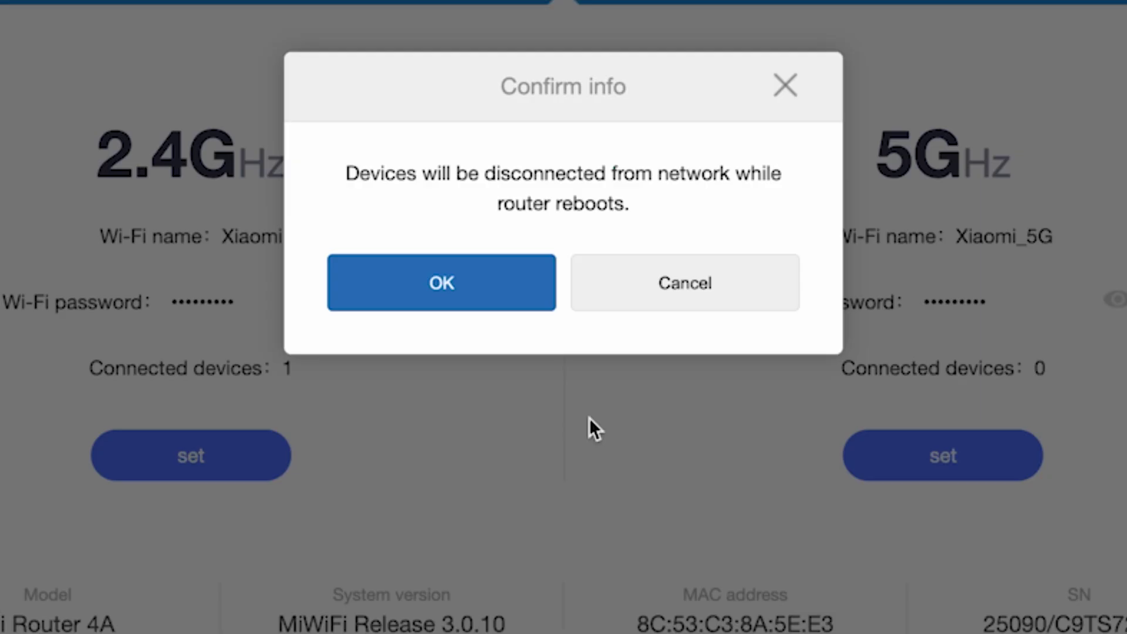
left_click(473, 285)
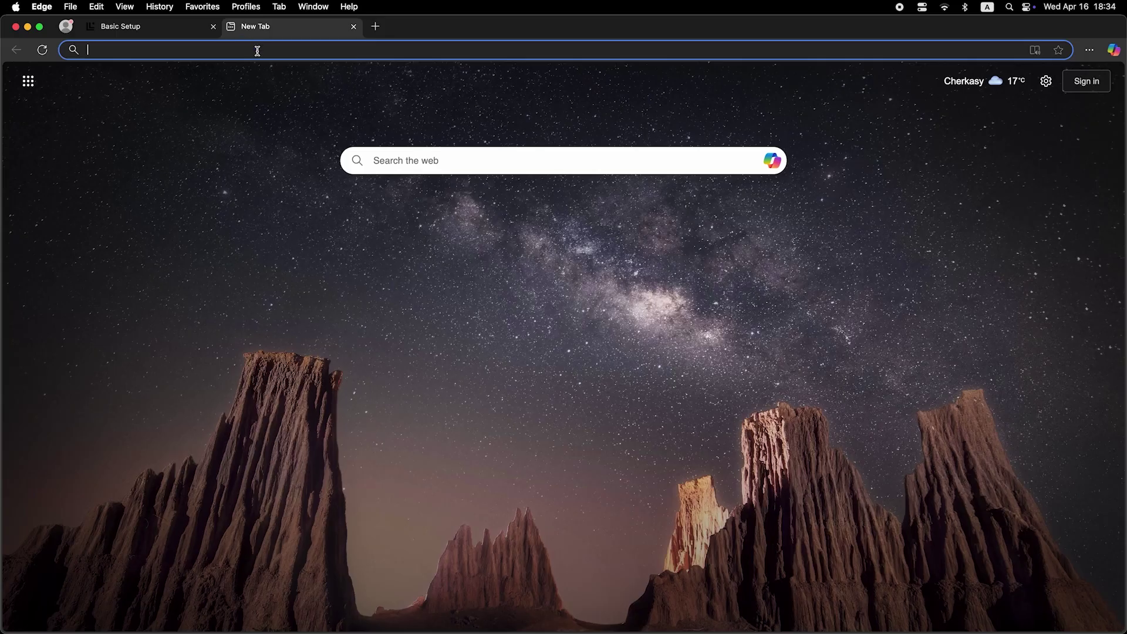
Search Bing for 'dfdfdfdf' from a new Edge tab to test the connection.
left_click(258, 52)
type("dfdfdfdf")
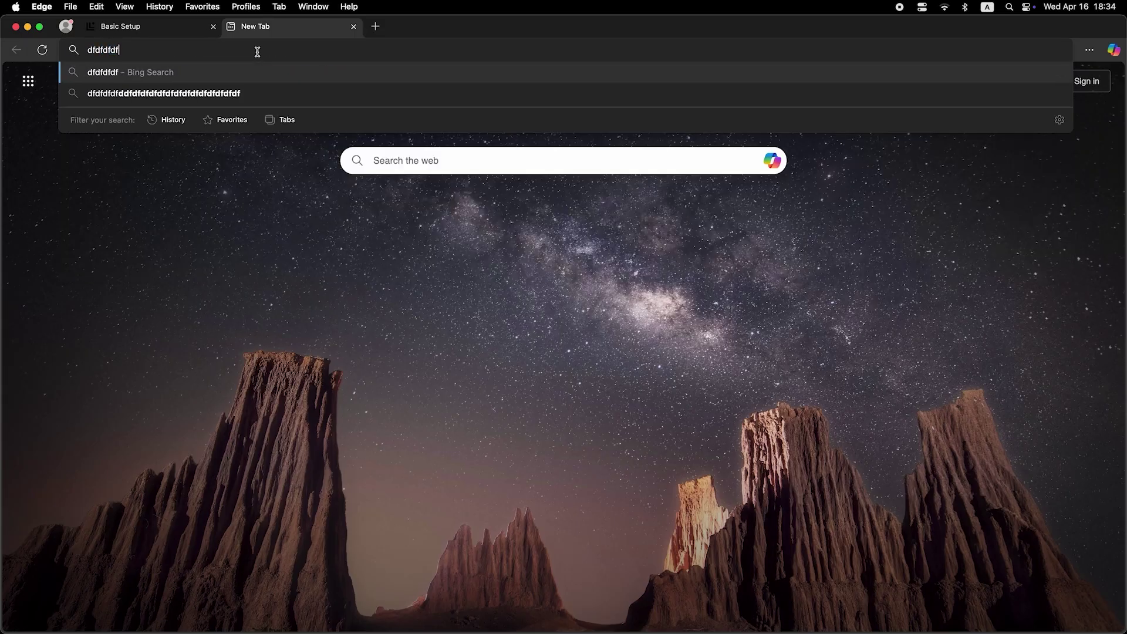
key("Return")
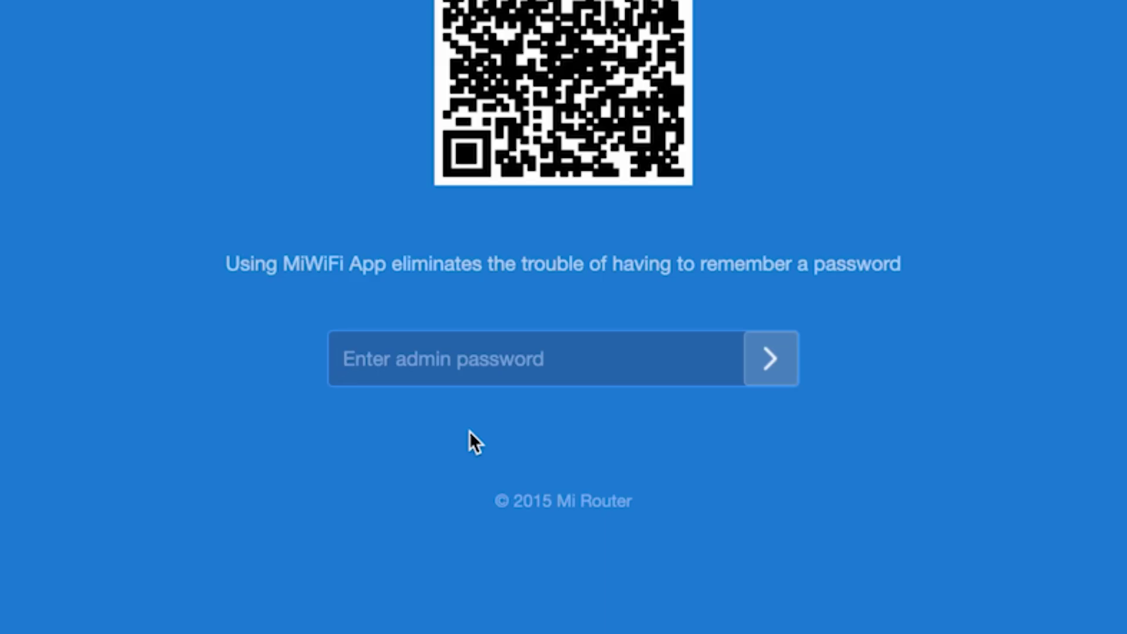
Log in to the MiWiFi admin with the admin password and decline saving it.
type("1234567890")
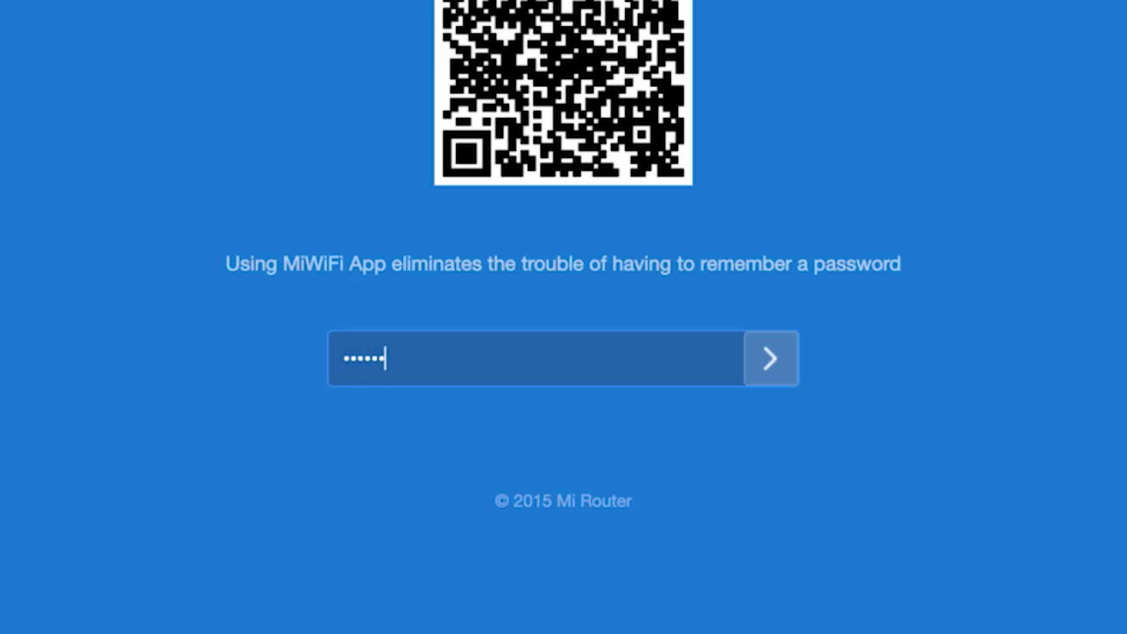
left_click(766, 339)
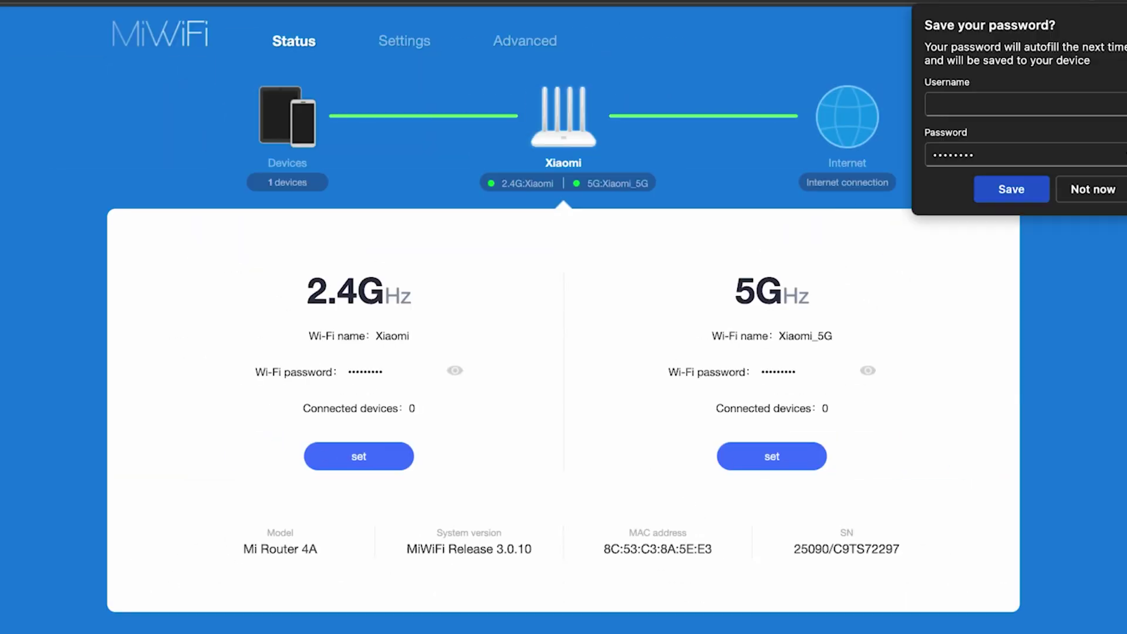
left_click(1091, 188)
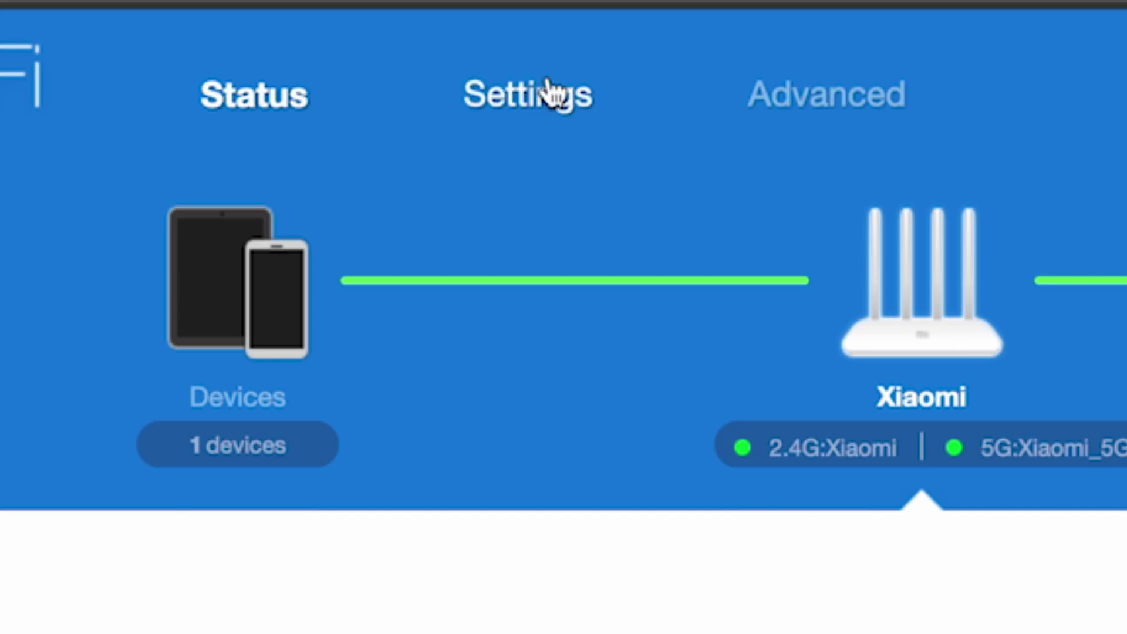
Clone MAC address C8:A3:62:B0:D2:58 in Network settings and acknowledge the success message.
left_click(548, 82)
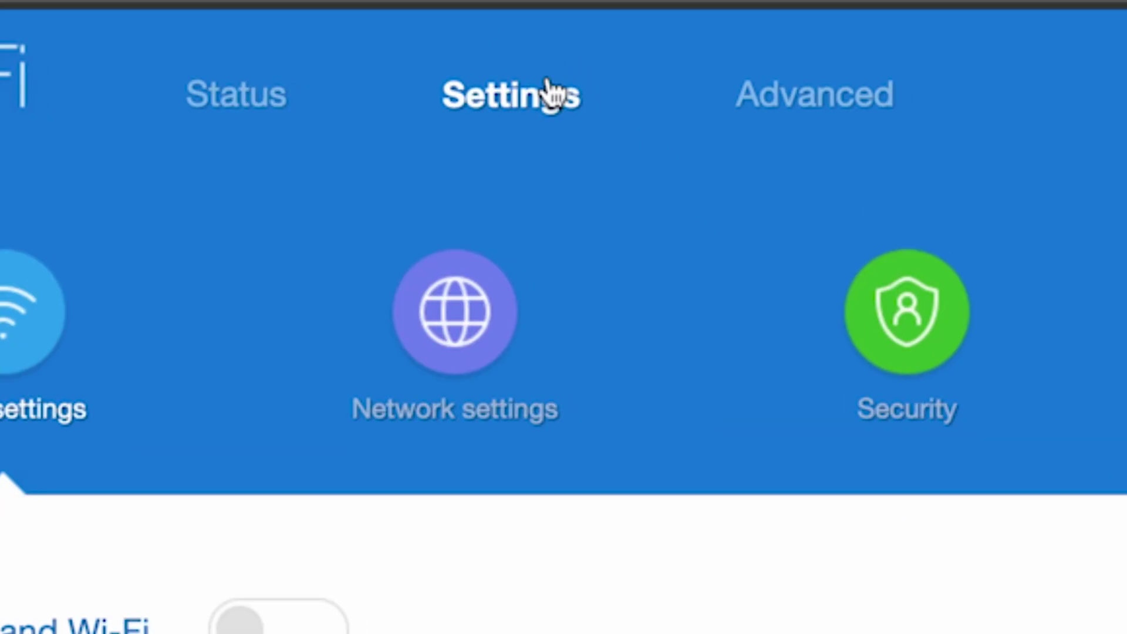
left_click(448, 317)
scroll(863, 411, "down", 10)
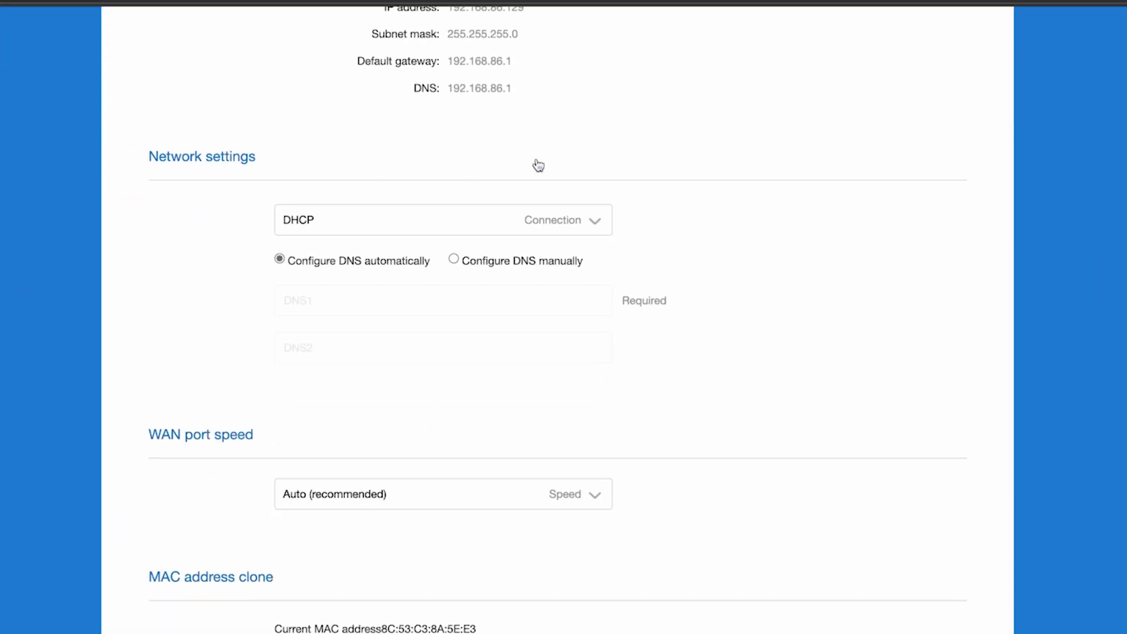
scroll(539, 166, "down", 3)
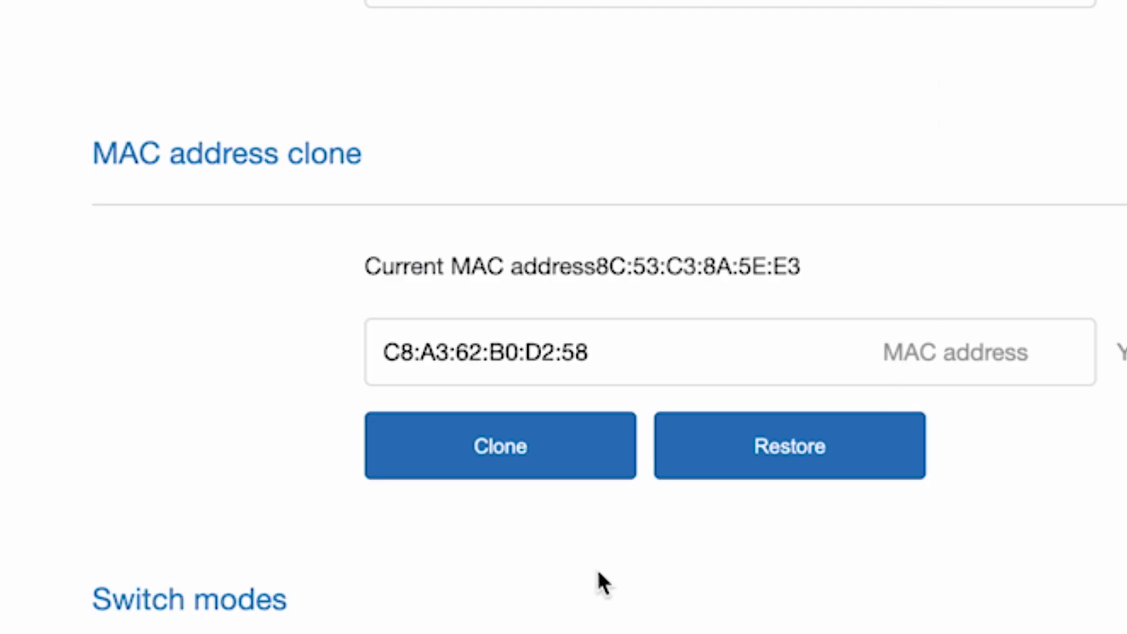
left_click(502, 446)
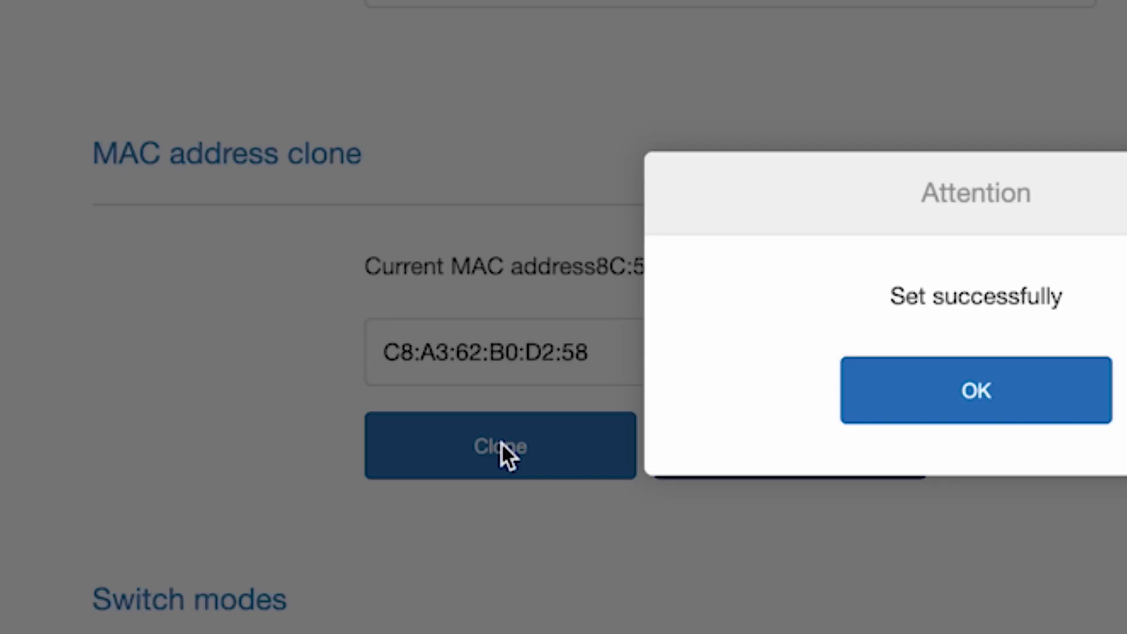
left_click(970, 389)
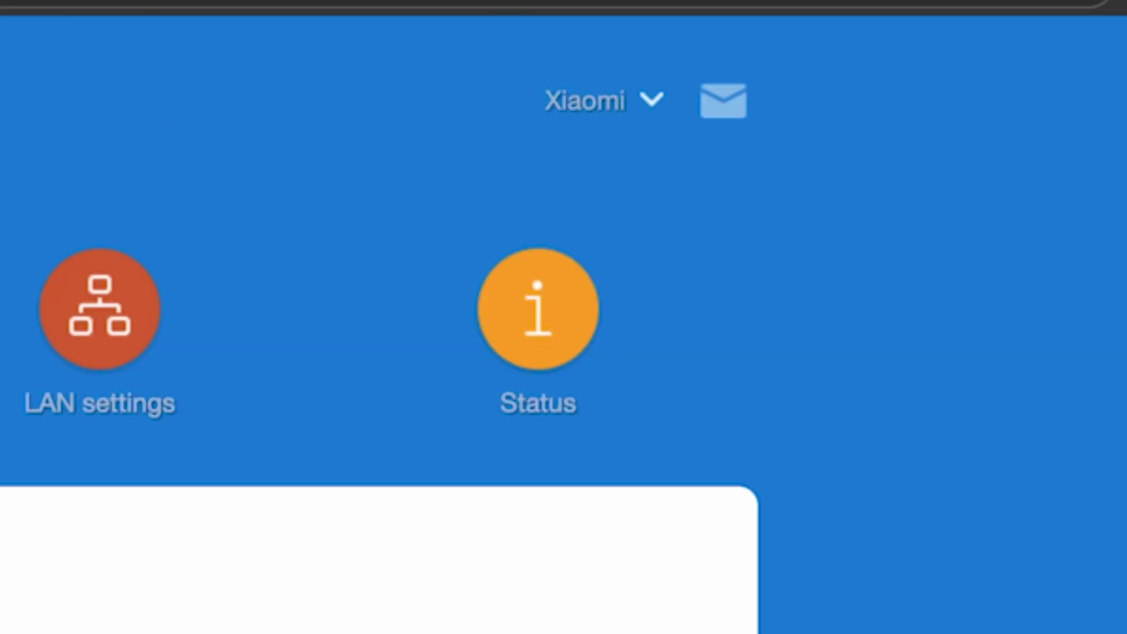
Reboot the router from the Xiaomi menu, accepting that devices will disconnect.
left_click(649, 101)
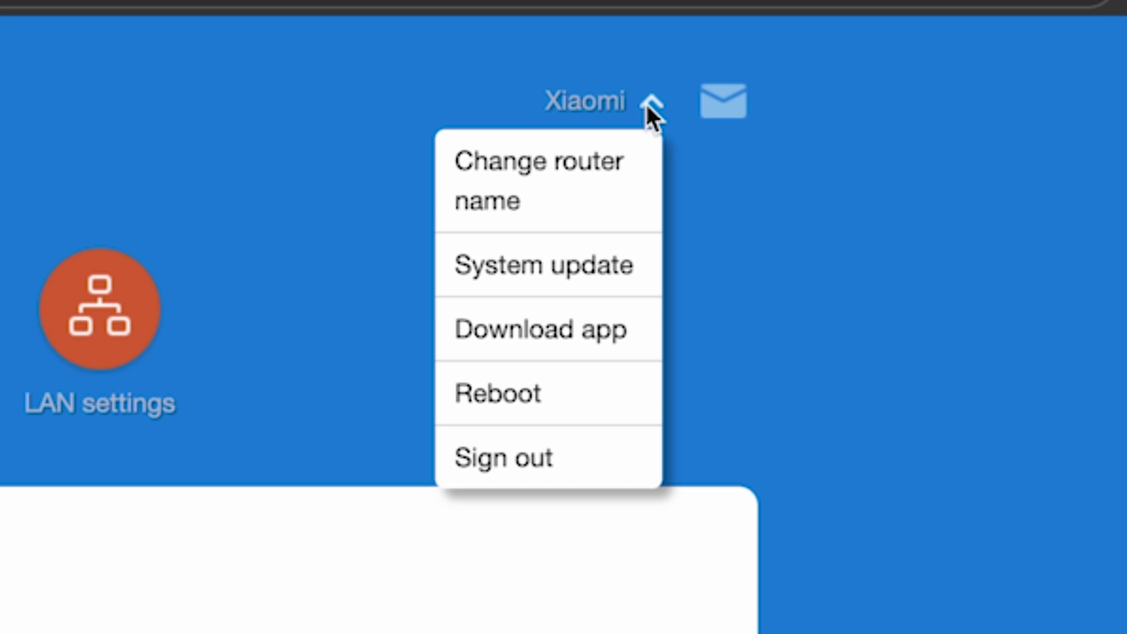
left_click(493, 393)
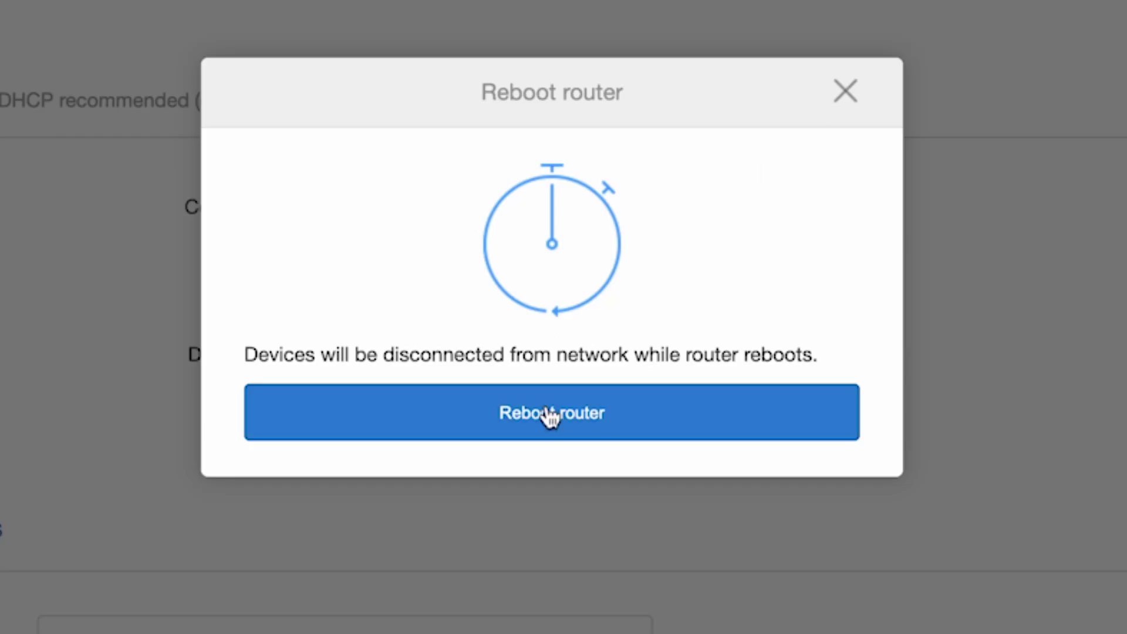
left_click(549, 414)
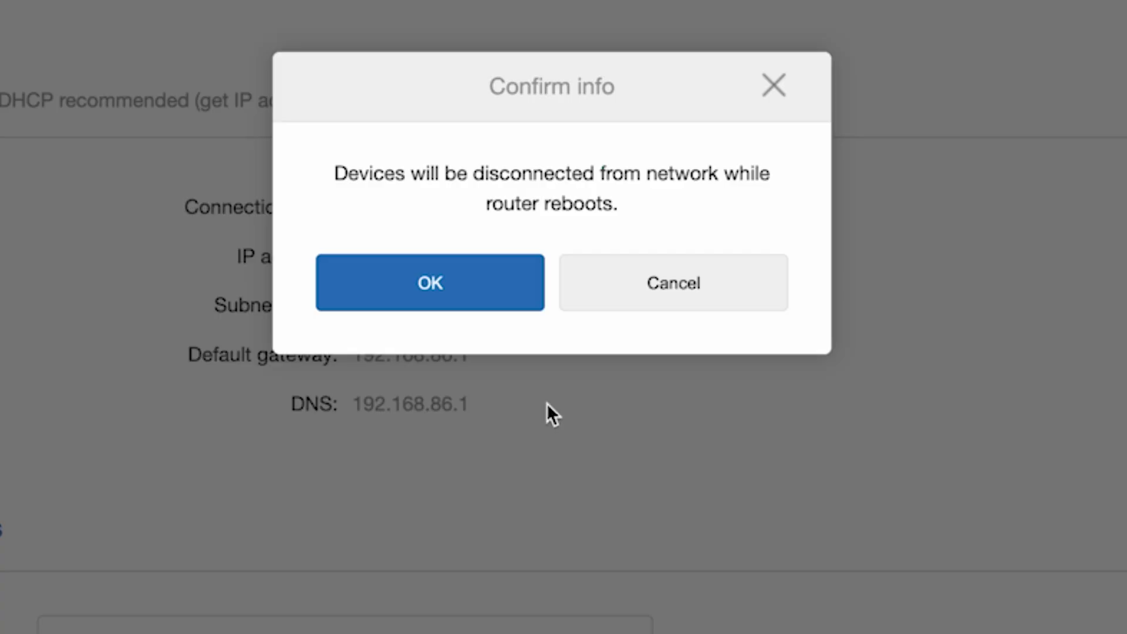
left_click(506, 287)
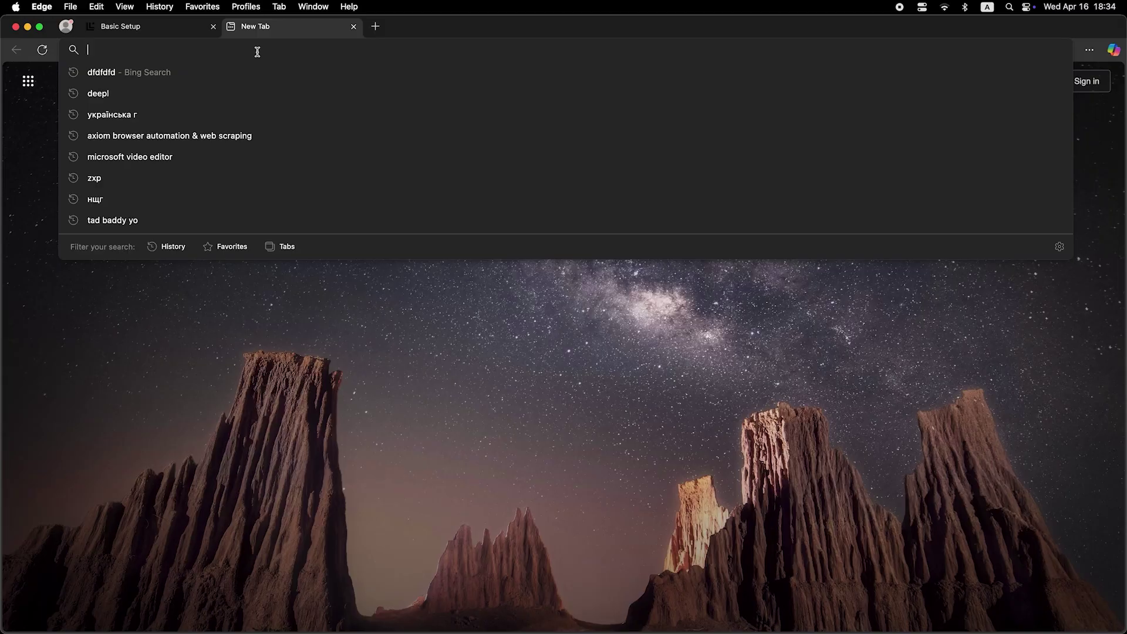
Search Bing for 'dfdfdfdf' in the new tab to confirm internet access.
type("dfdfdfdf")
key("Return")
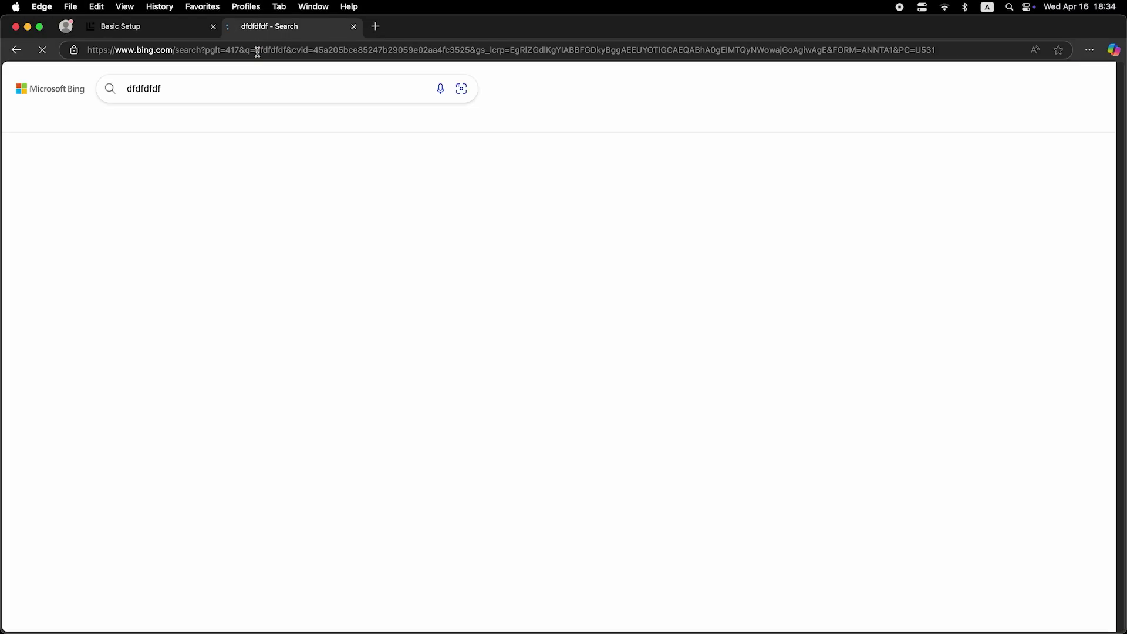